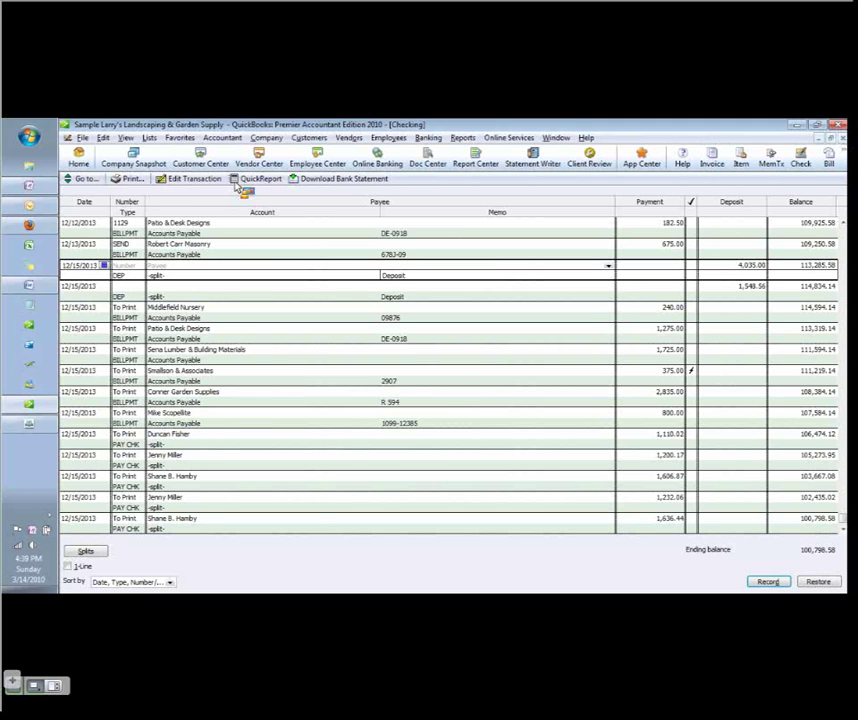
Step: Open the 4,035.00 deposit dated 12/15/2013 and add a placeholder line of 1,200 from Uncategorized Income
click(195, 179)
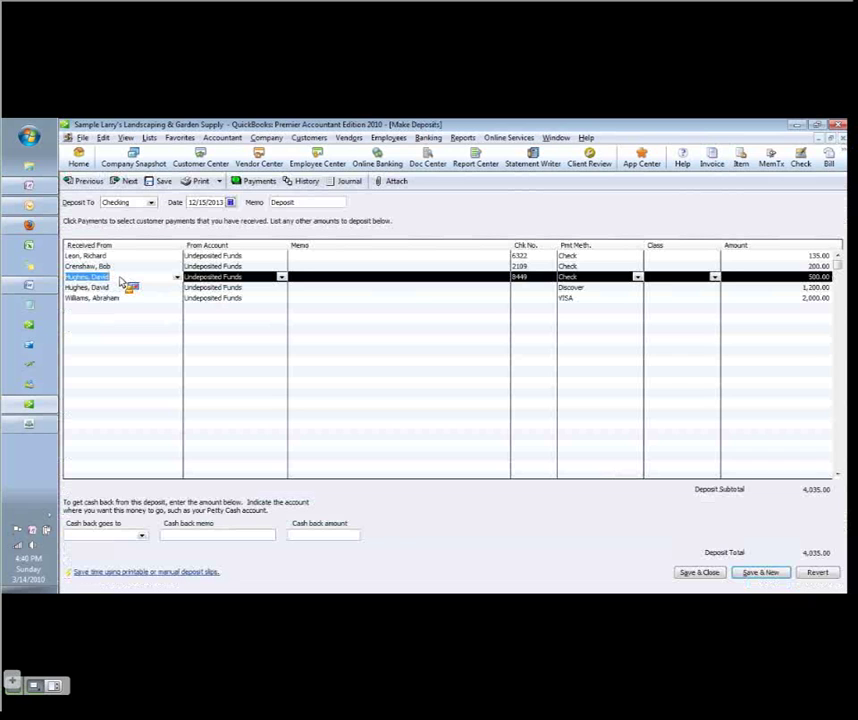
click(118, 288)
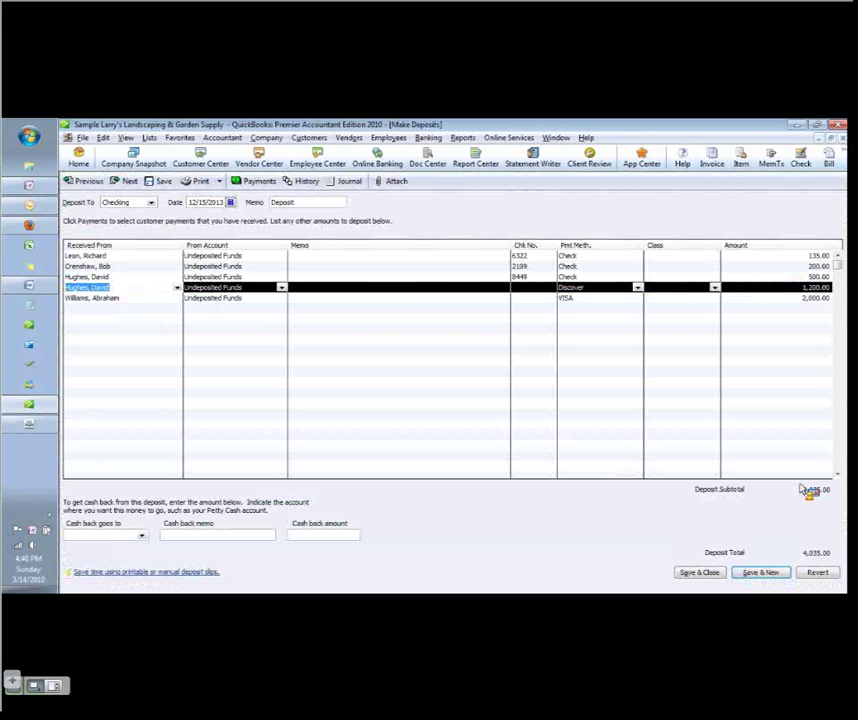
click(800, 289)
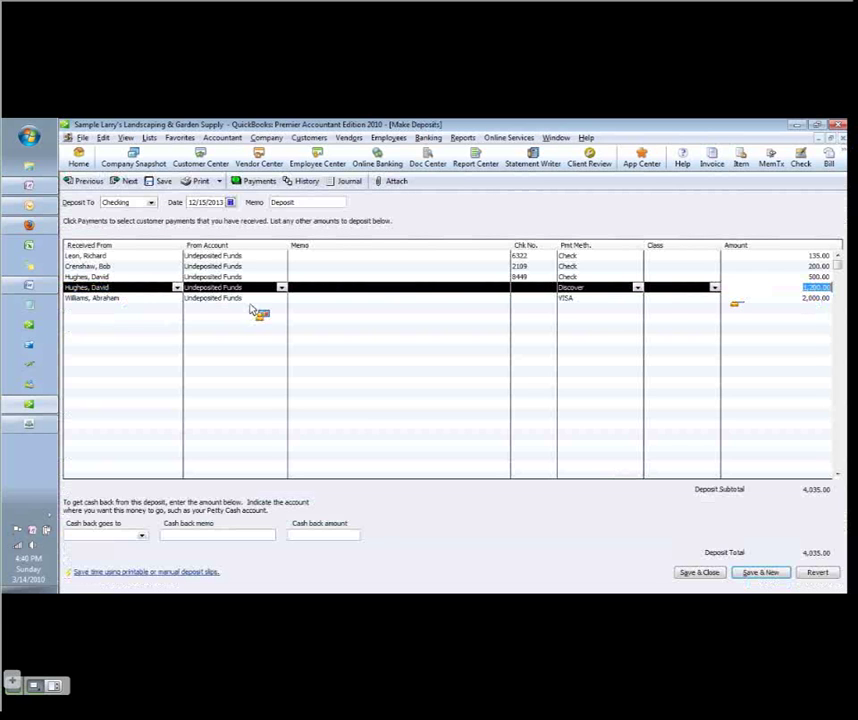
click(132, 309)
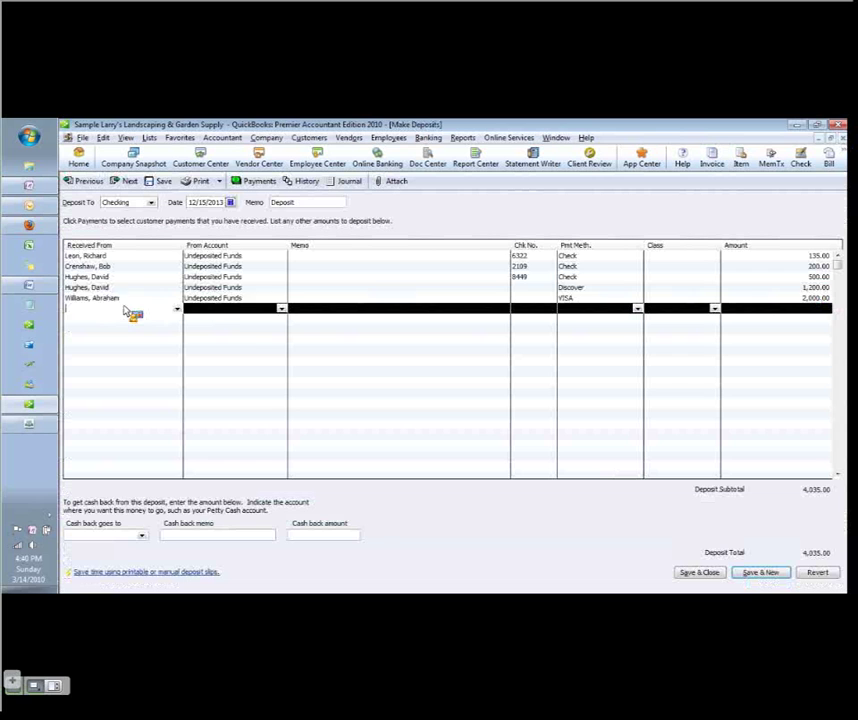
text(u)
click(240, 334)
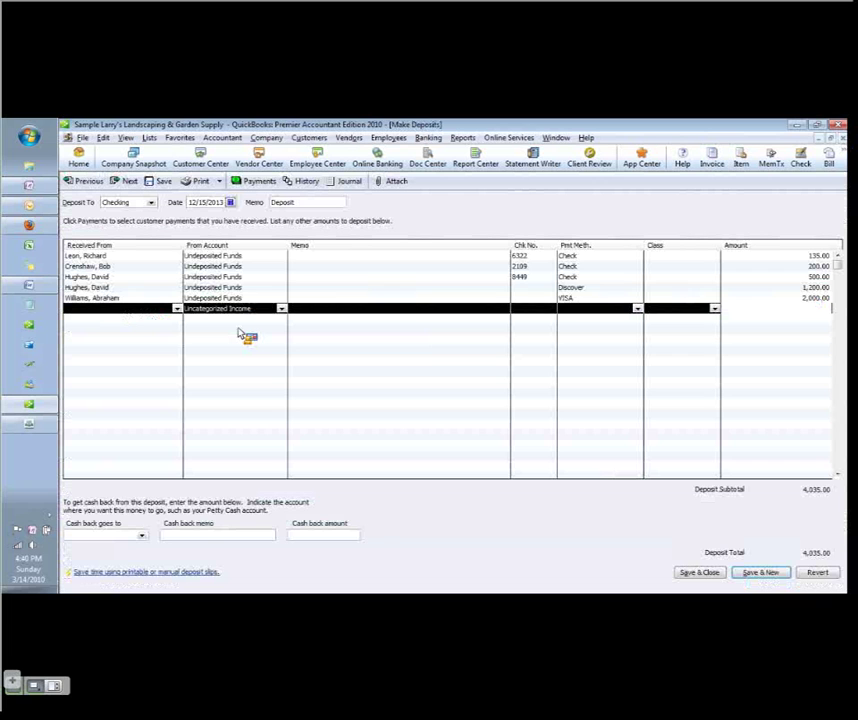
text(1200)
key(Up)
key(Up)
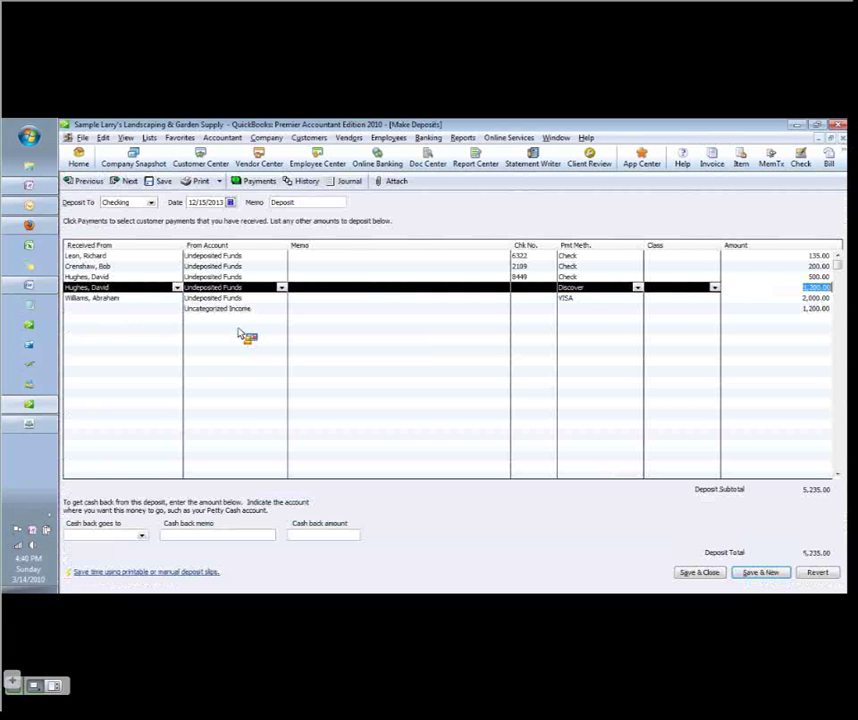
Step: Delete the 1,200.00 Discover payment line from the deposit, keeping the Uncategorized Income placeholder line
click(103, 138)
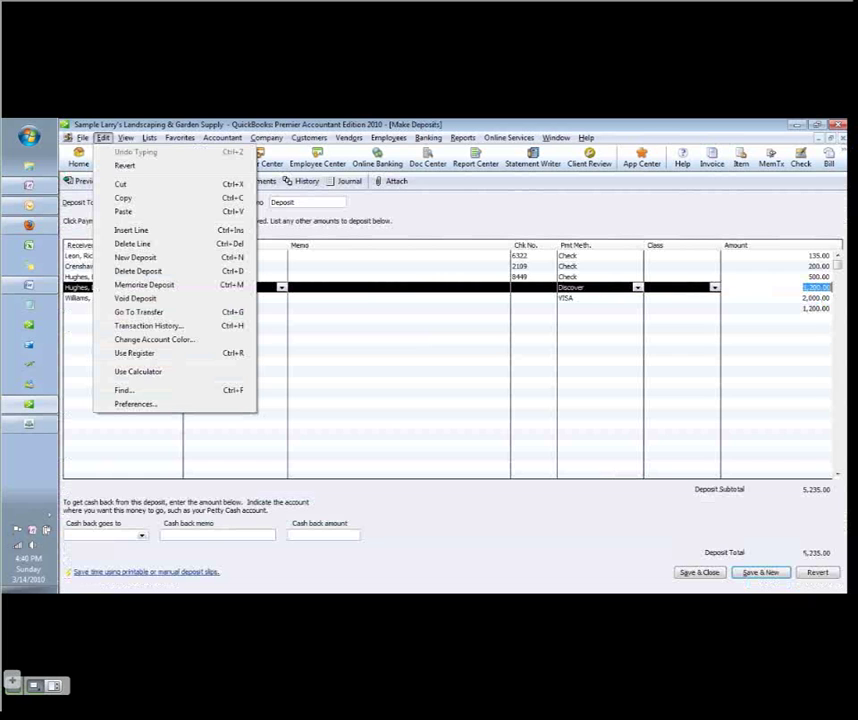
click(103, 138)
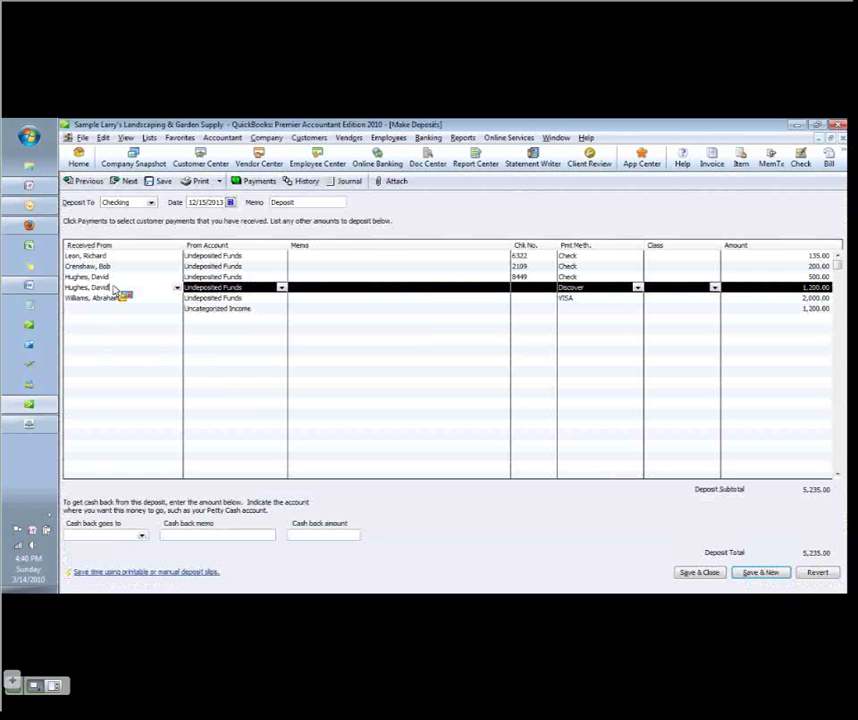
click(103, 138)
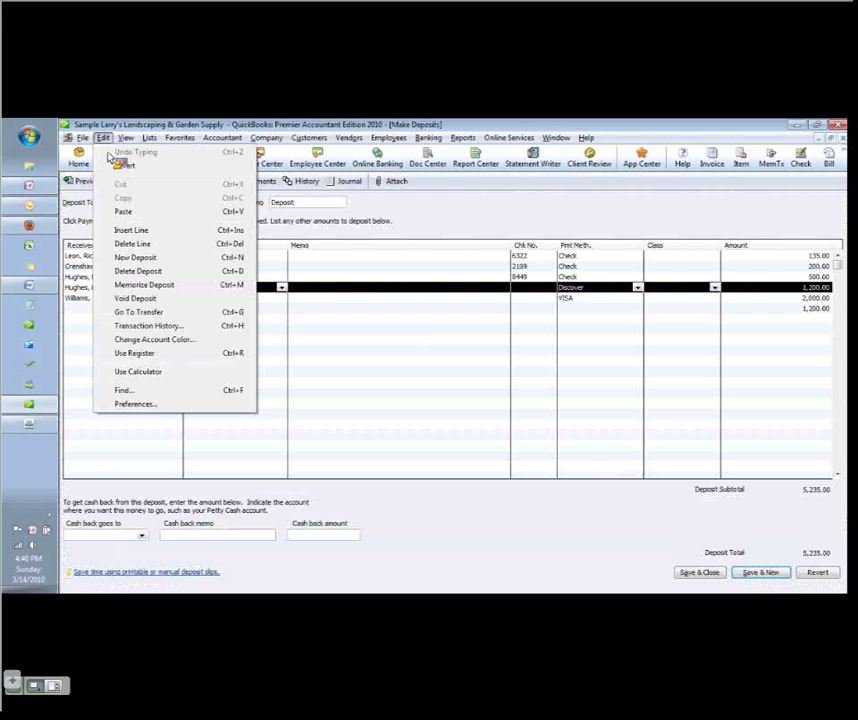
click(145, 246)
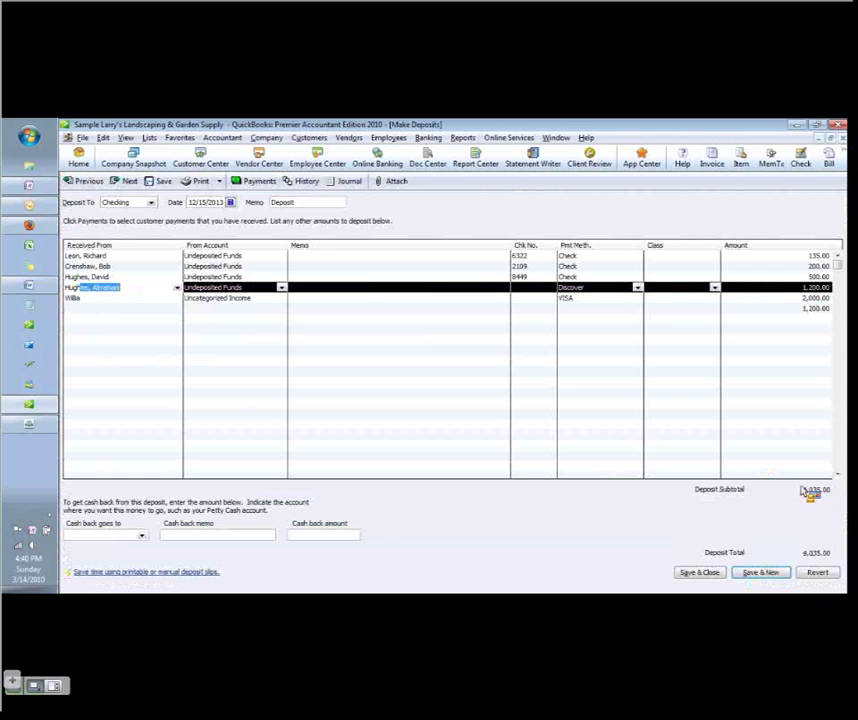
click(234, 300)
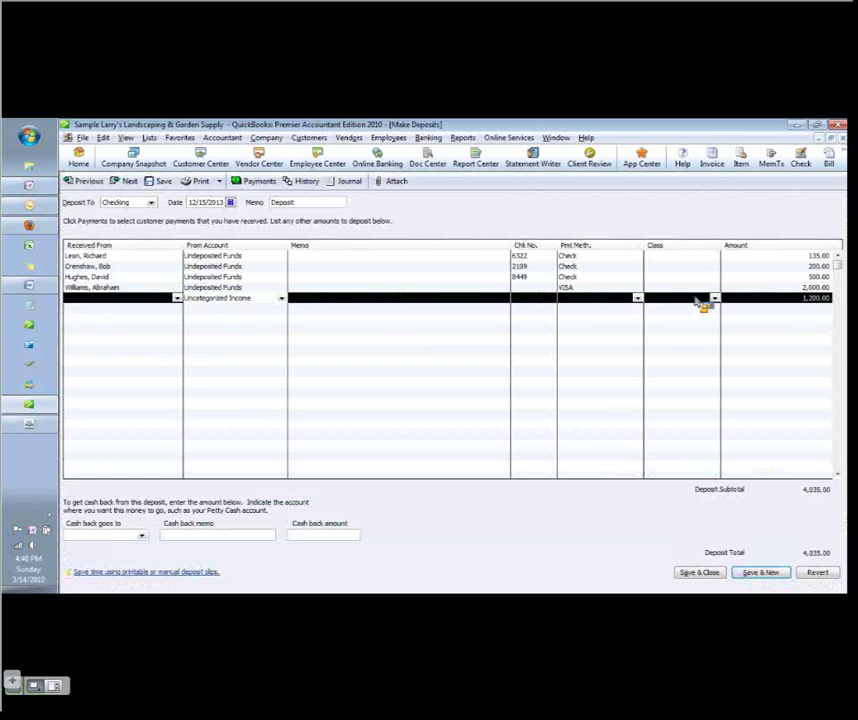
click(780, 300)
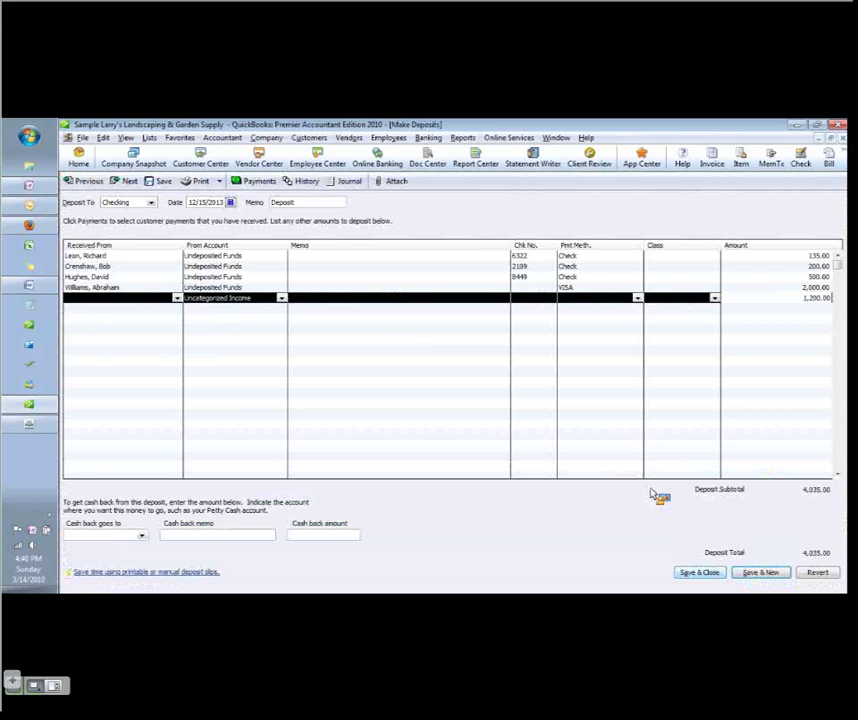
Step: Save and close the deposit, recording the changes and dismissing the Client Data Review notice
click(699, 572)
click(401, 277)
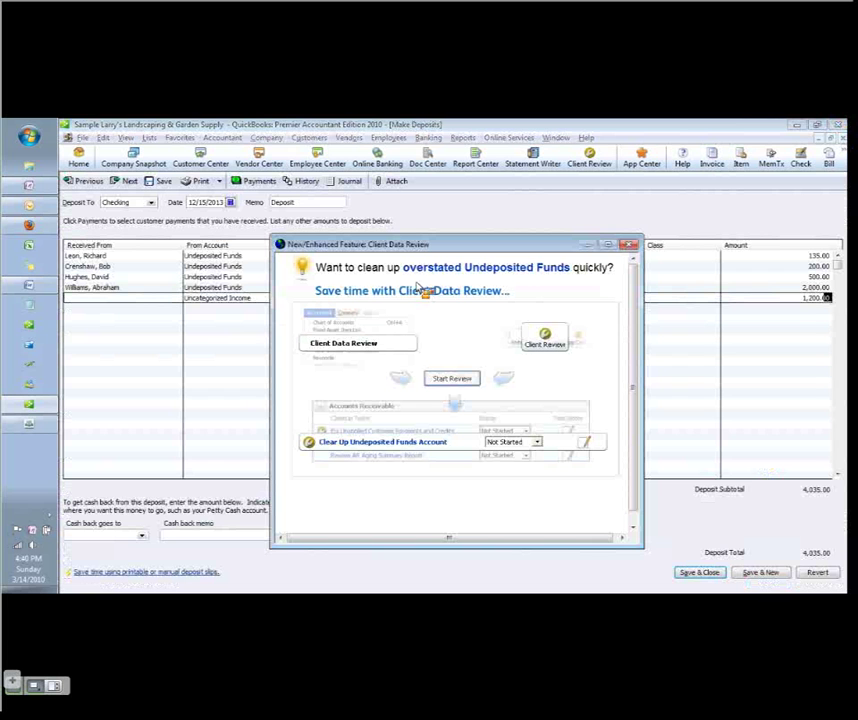
click(631, 245)
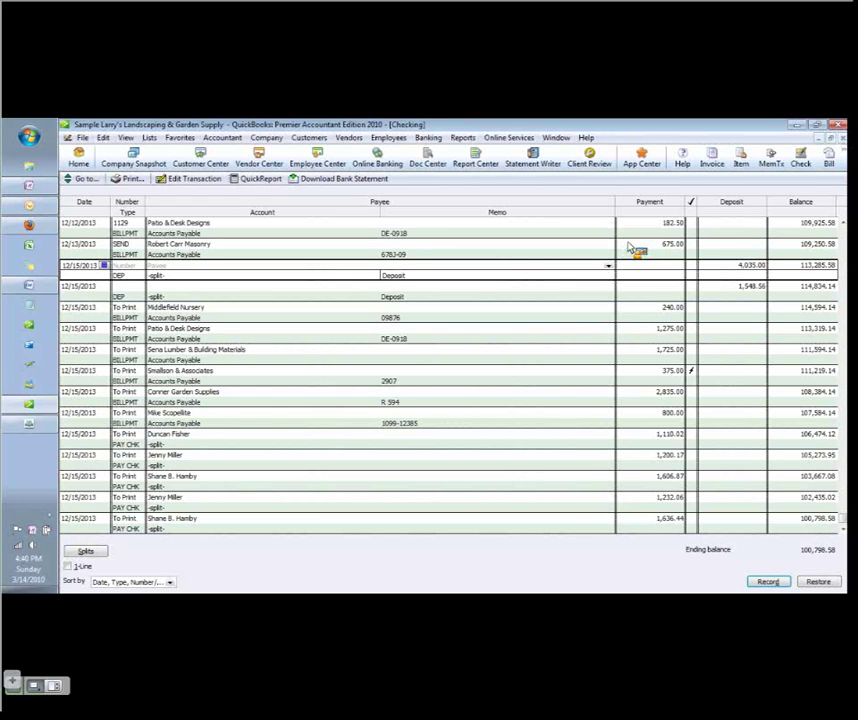
Step: Open the 1,200.00 Discover customer payment and change its customer to the correct one named in the Word notes
click(632, 268)
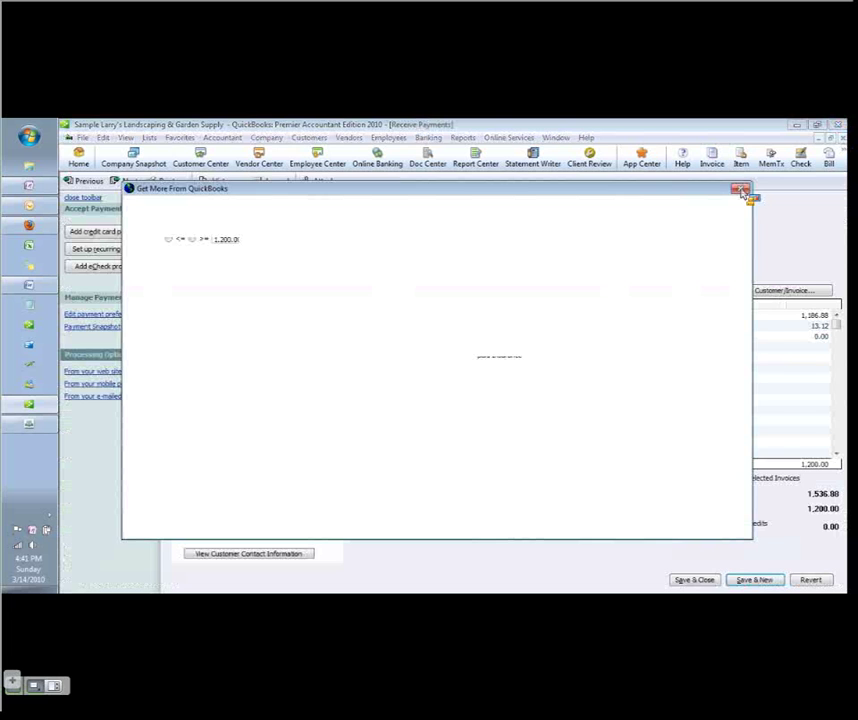
click(741, 190)
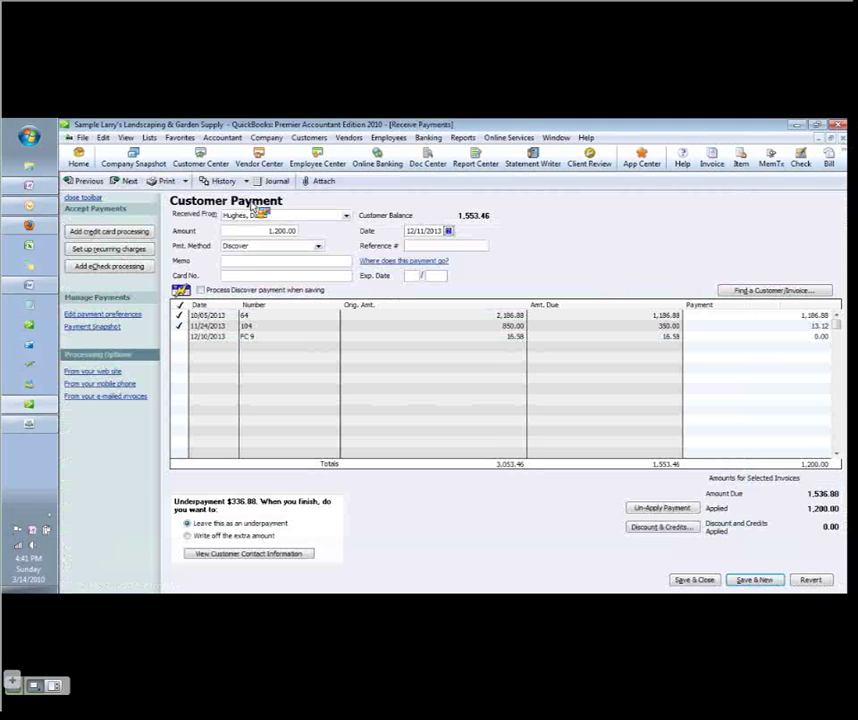
click(18, 289)
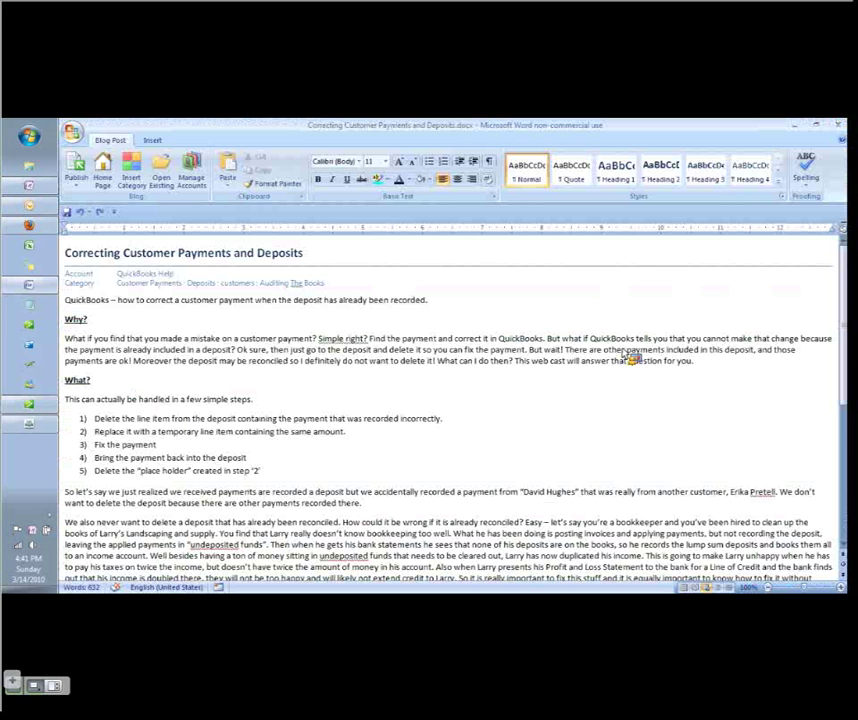
key(alt+Tab)
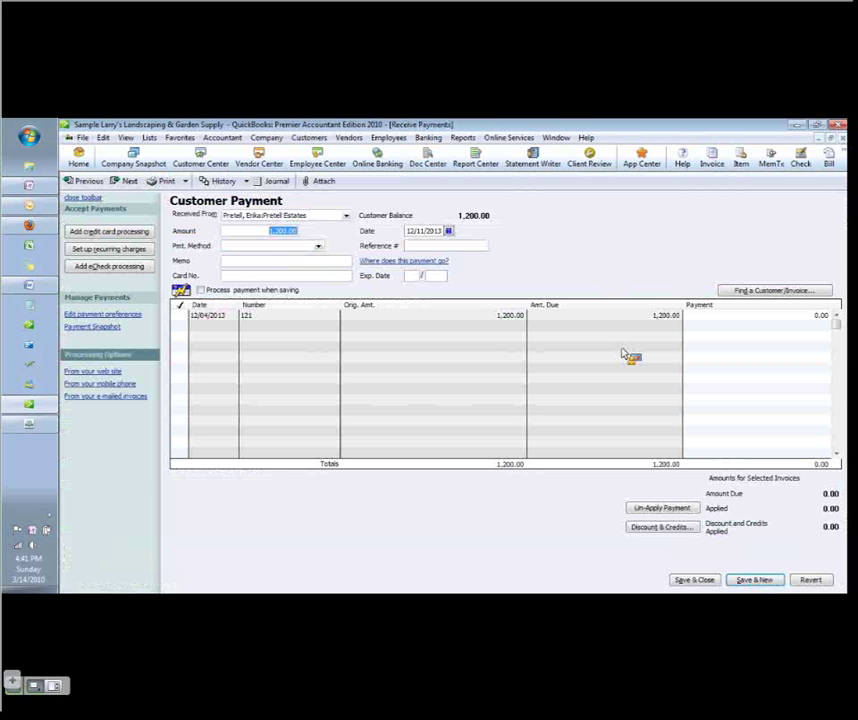
Step: Apply the 1,200.00 payment to the customer's 12/04/2013 invoice and save the changed payment
click(181, 315)
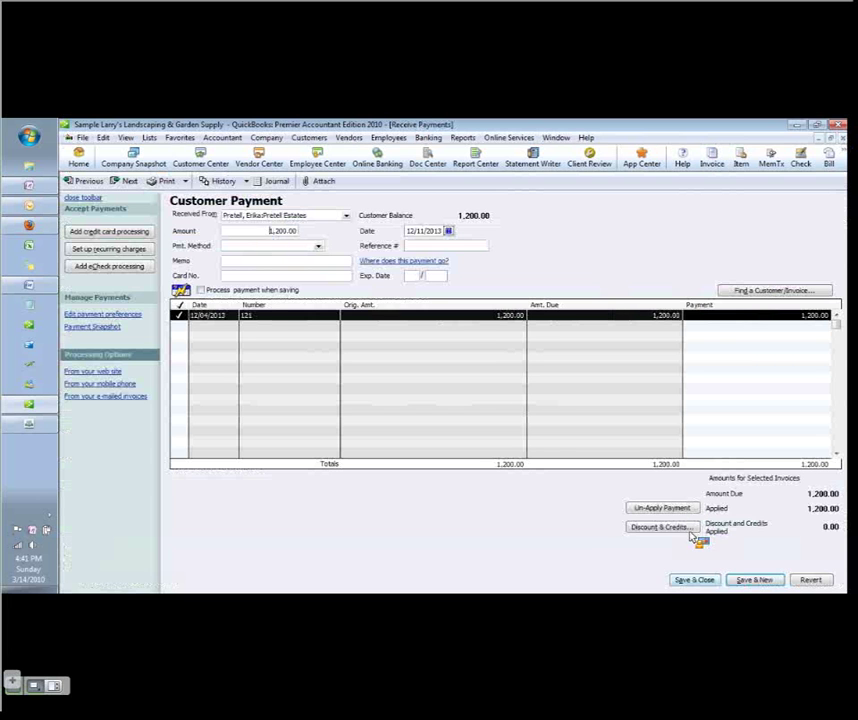
click(692, 578)
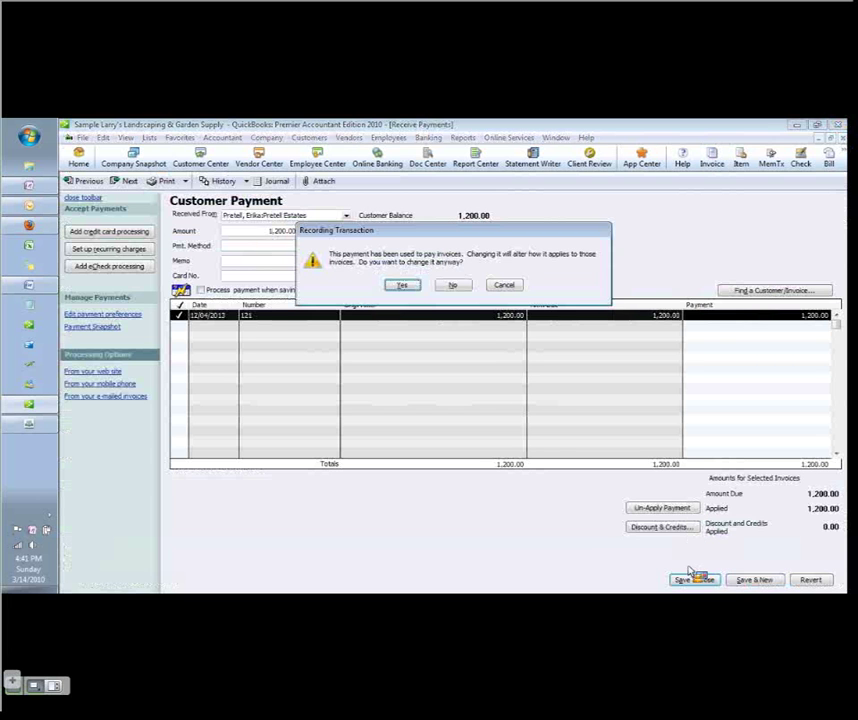
click(401, 285)
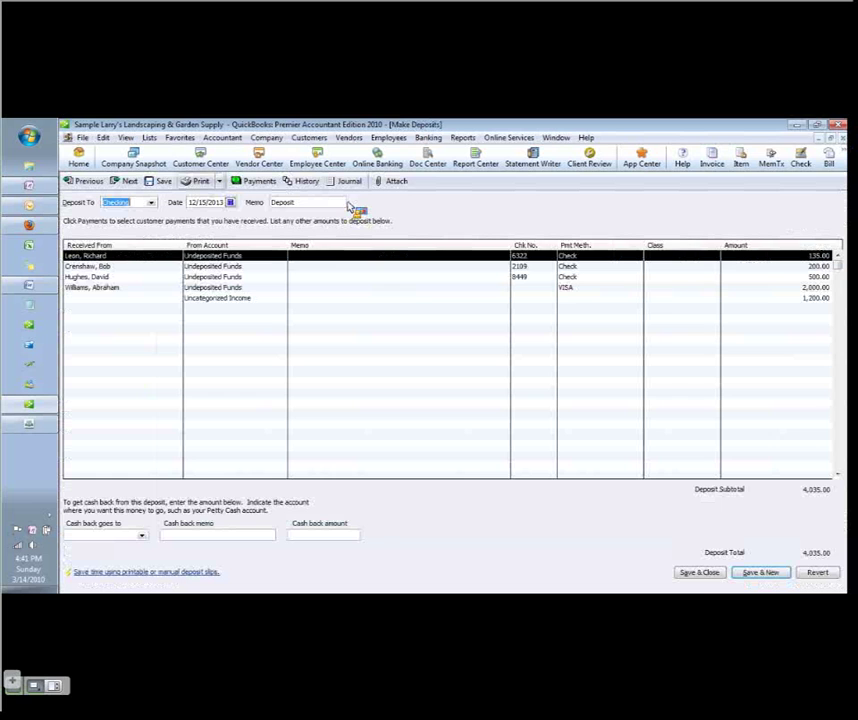
Step: Delete the 1,200.00 Uncategorized Income placeholder line from the 12/15/2013 deposit
click(624, 300)
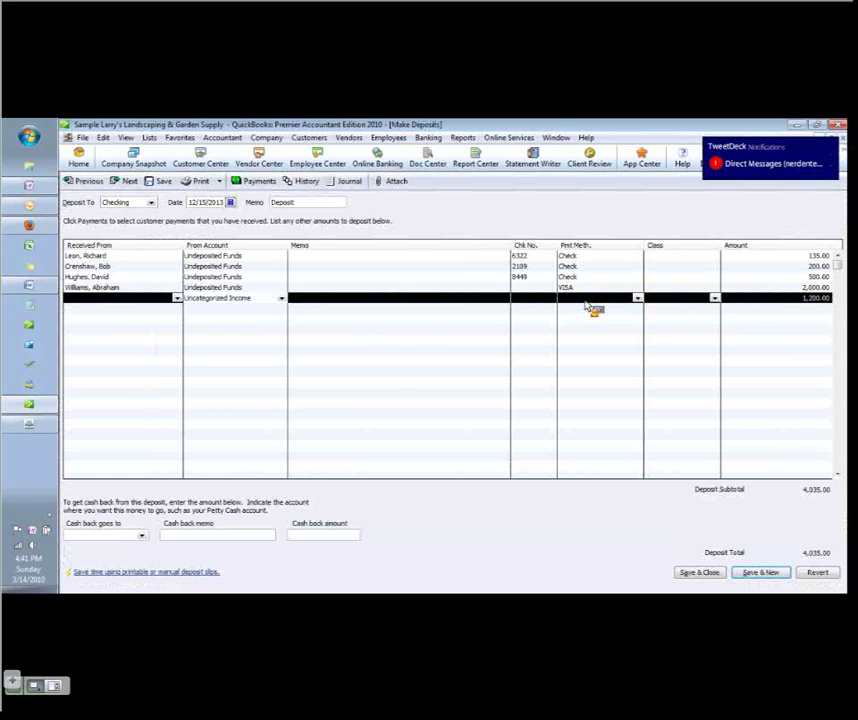
key(alt+e)
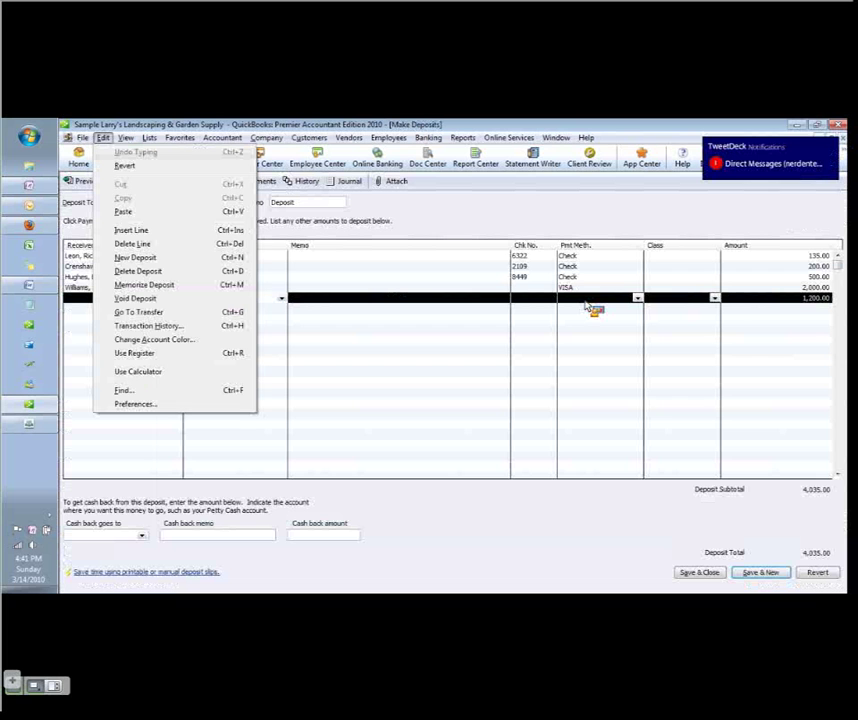
key(l)
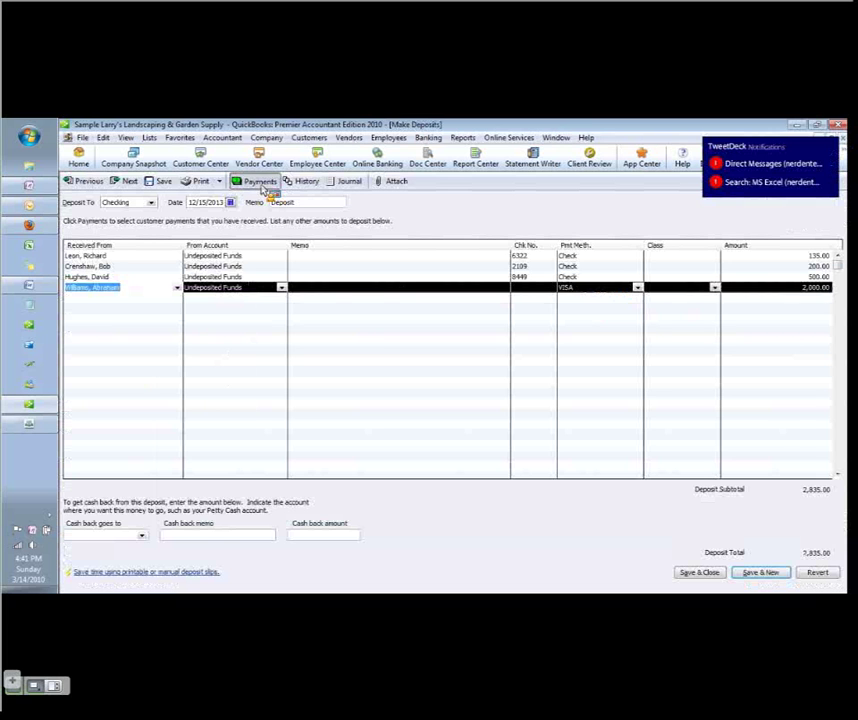
Step: Add the corrected 1,200.00 customer payment dated 12/11/2013 to the deposit from the payments awaiting deposit
click(259, 182)
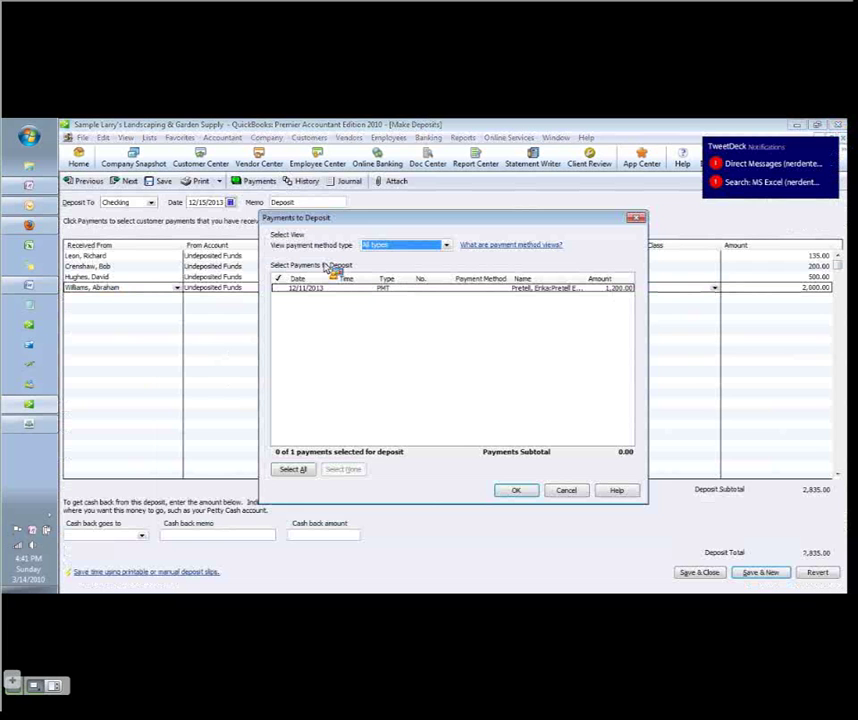
key(space)
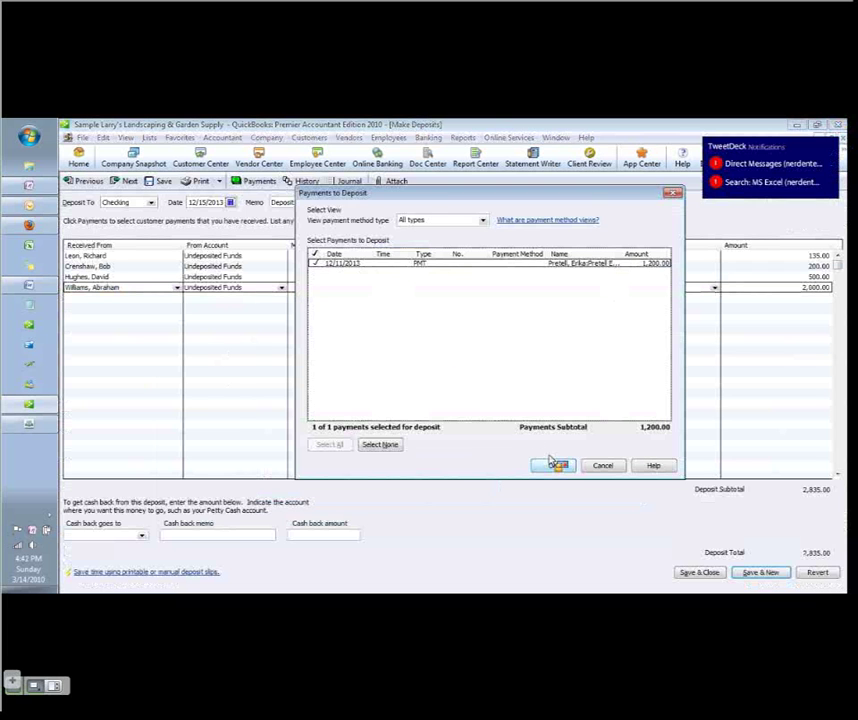
click(553, 464)
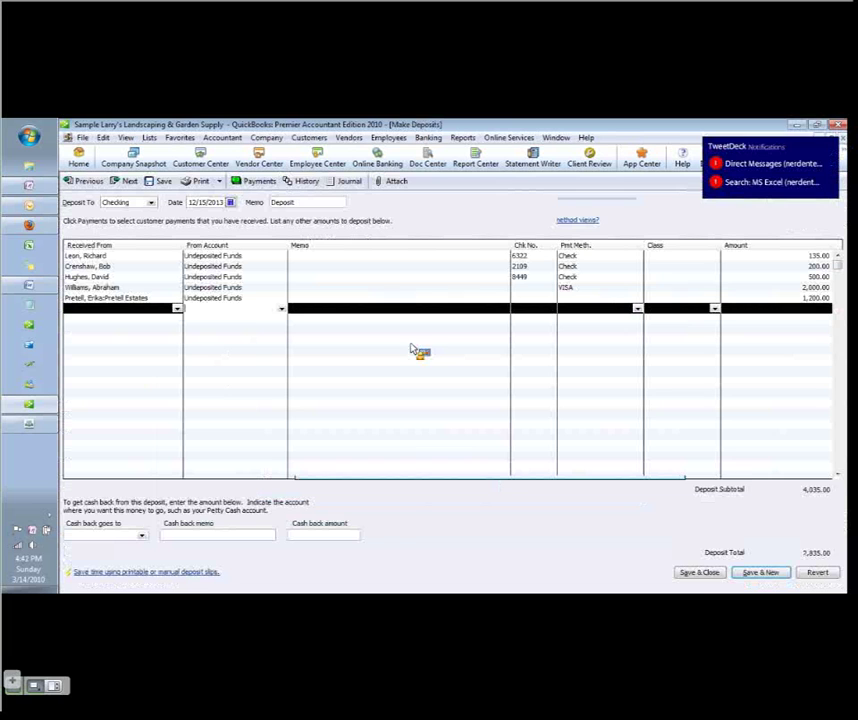
key(Up)
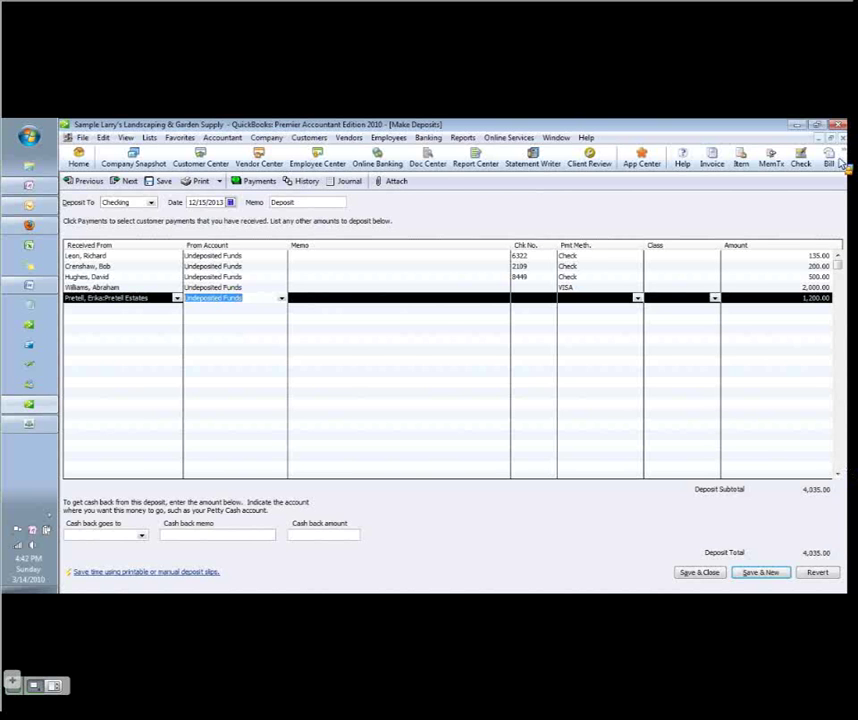
Step: Close the corrected deposit, recording its changes and dismissing the Client Data Review notice
key(Escape)
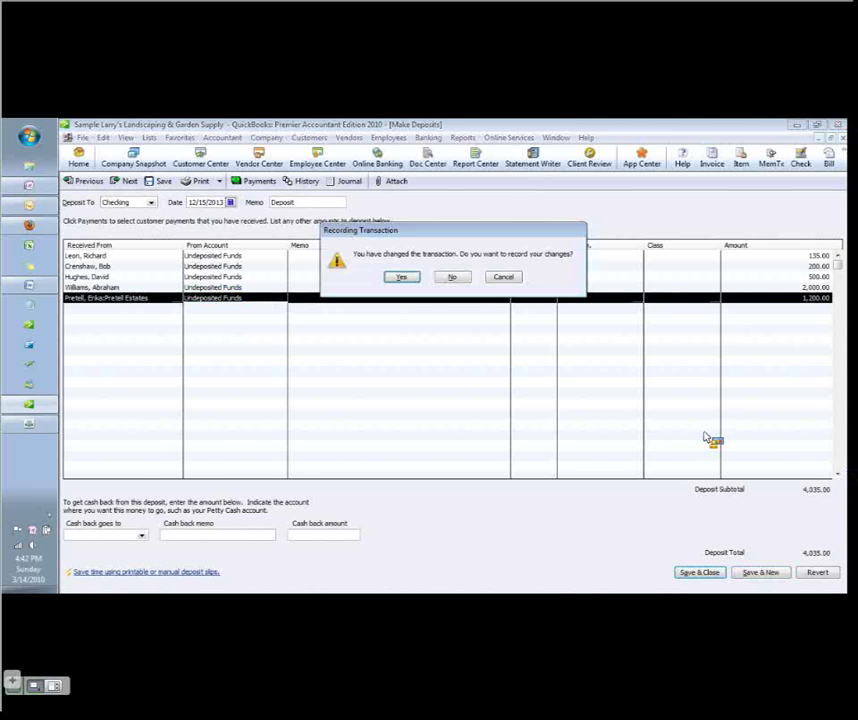
key(Return)
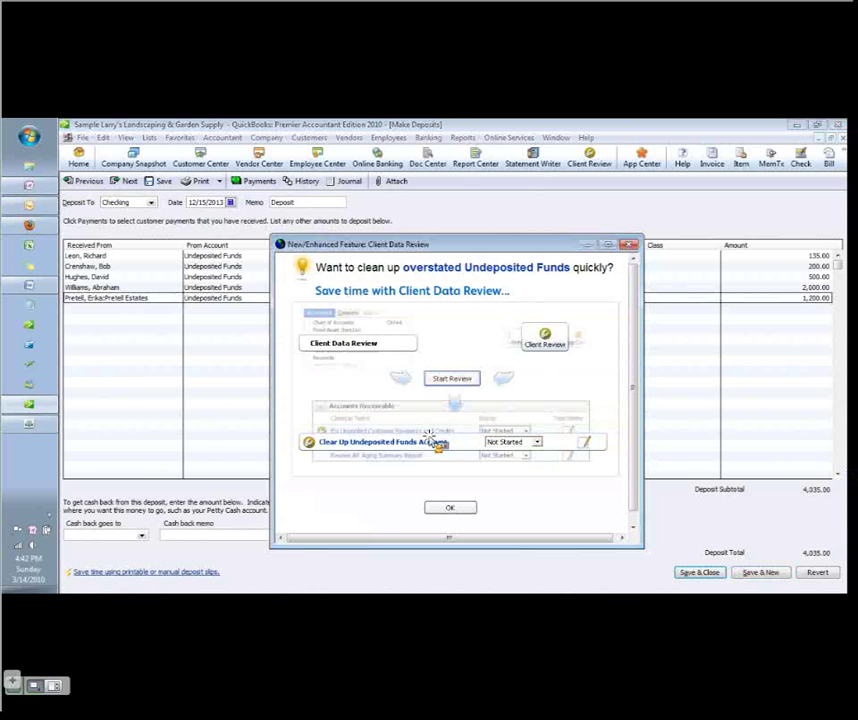
click(450, 508)
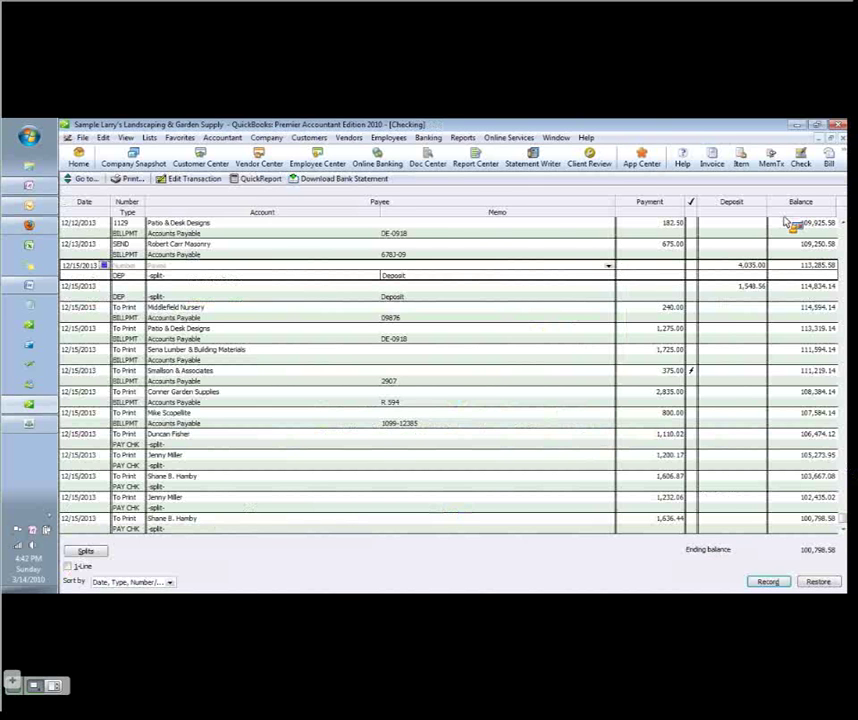
Step: Reopen the Checking register from the chart of accounts and open the 1,548.56 deposit at its Service line
key(ctrl+a)
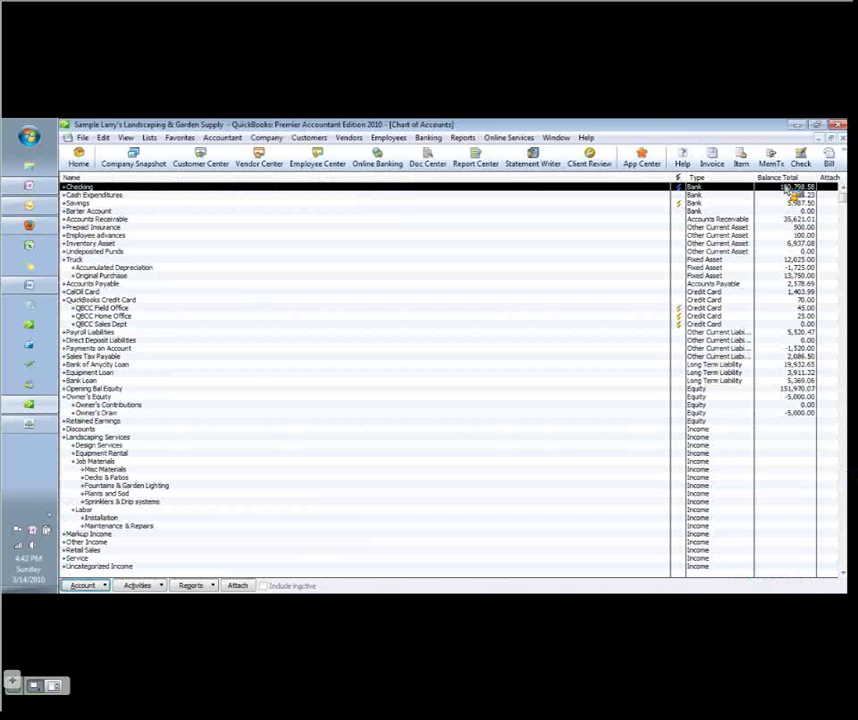
double_click(790, 188)
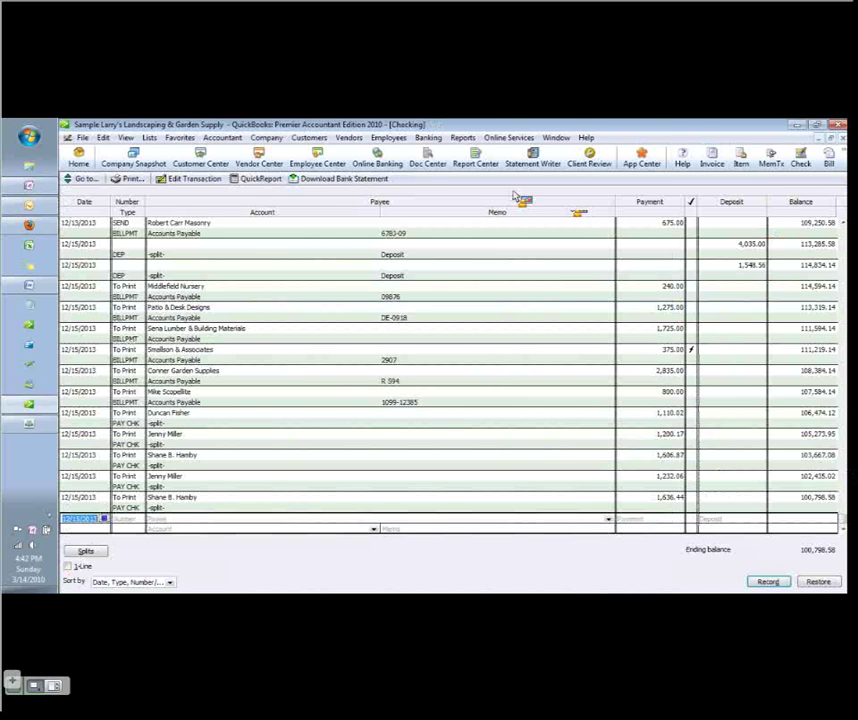
click(199, 184)
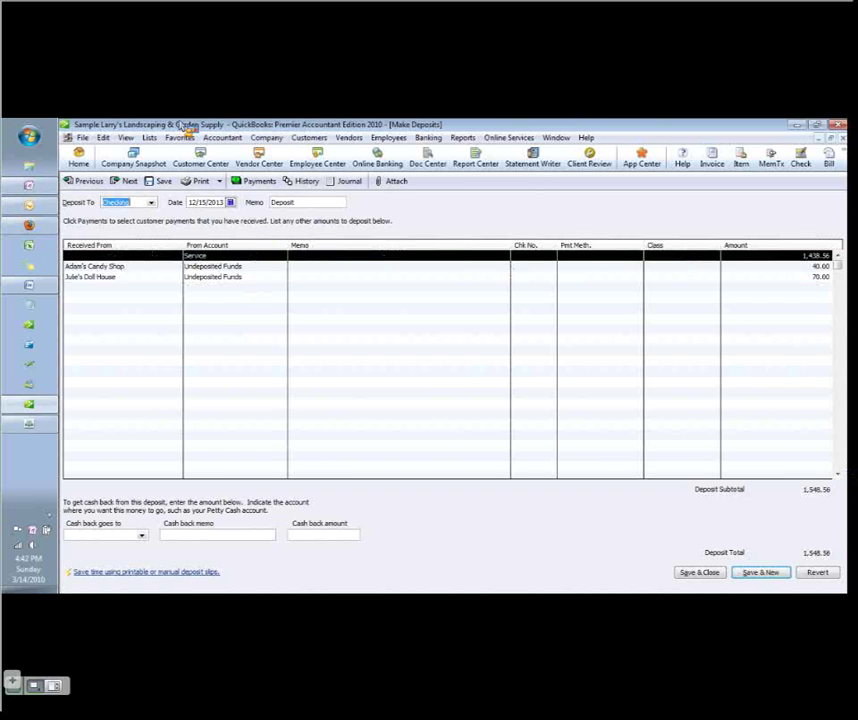
key(Tab)
key(Tab)
key(Tab)
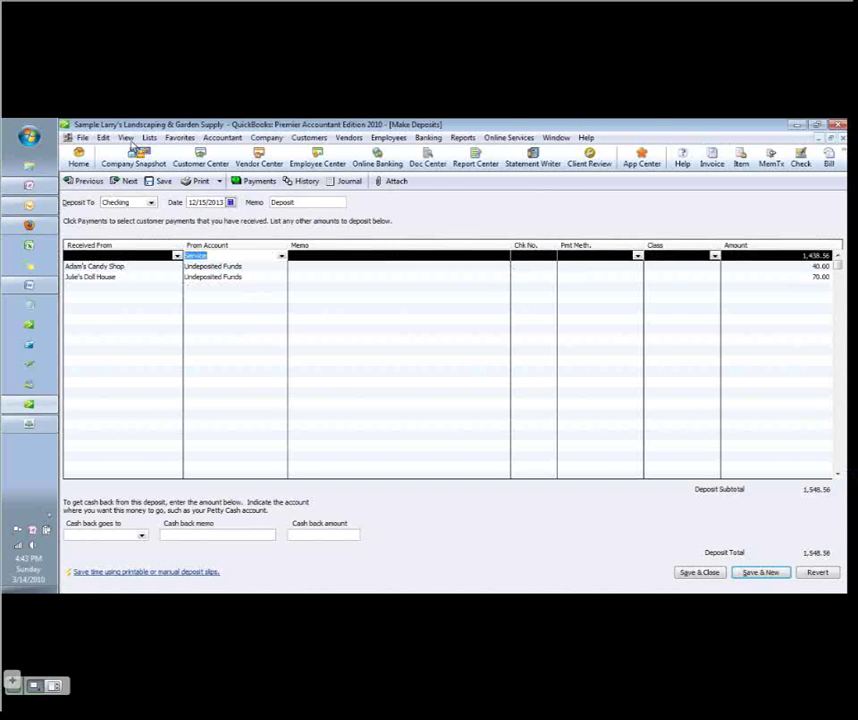
Step: Examine the account, payment method and amount fields of the 1,438.56 Service line in the deposit, keeping Service as its account
click(255, 258)
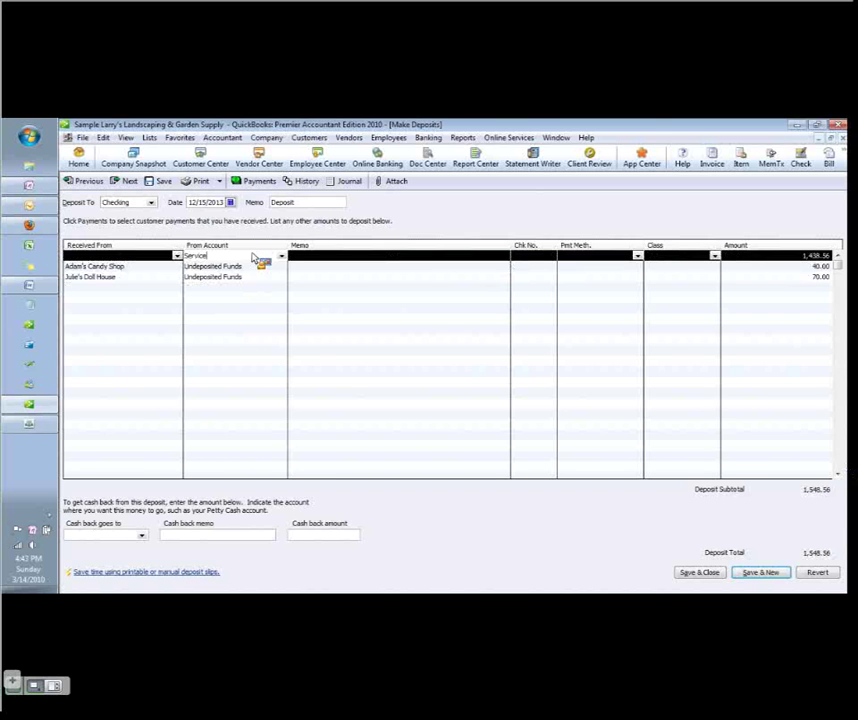
click(280, 257)
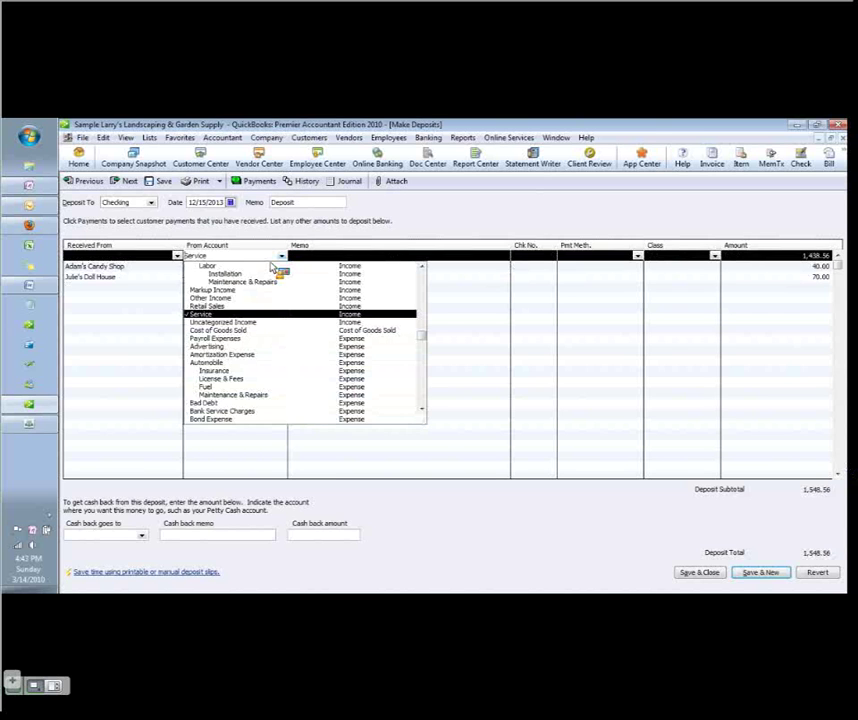
click(226, 316)
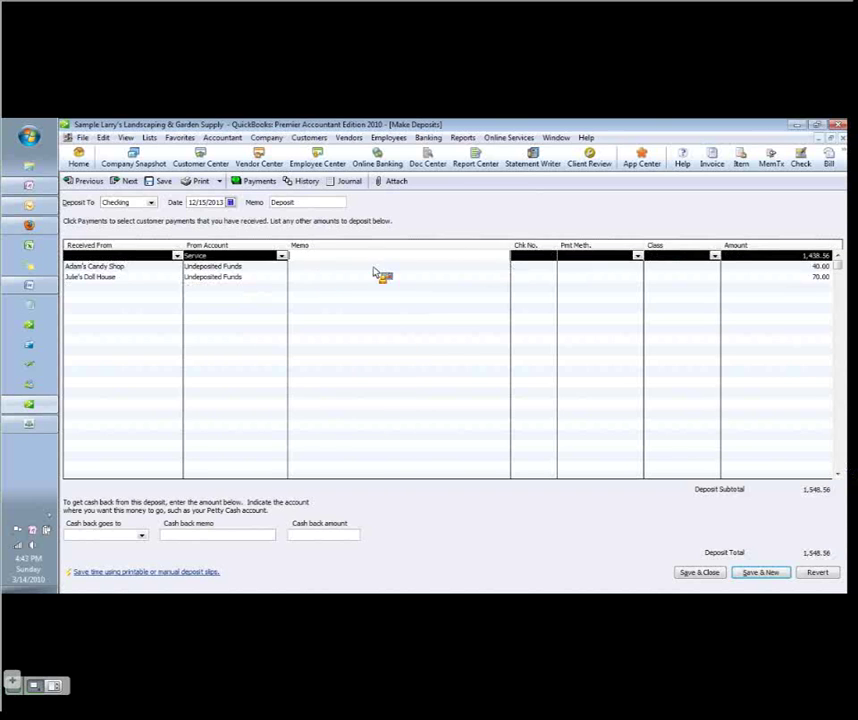
key(Tab)
key(Tab)
key(Tab)
key(Tab)
key(Tab)
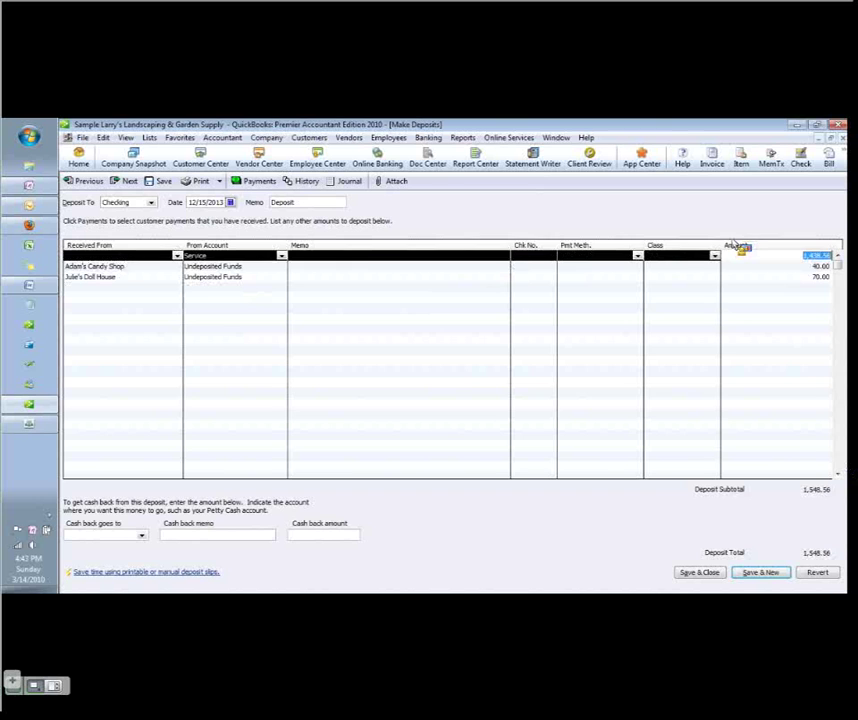
click(632, 258)
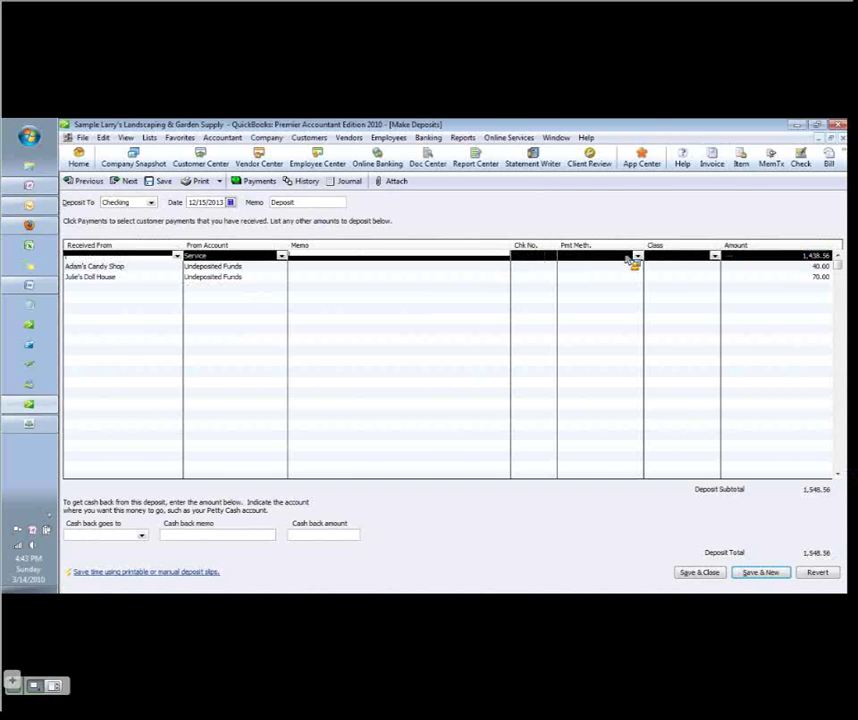
key(shift+Tab)
key(shift+Tab)
key(shift+Tab)
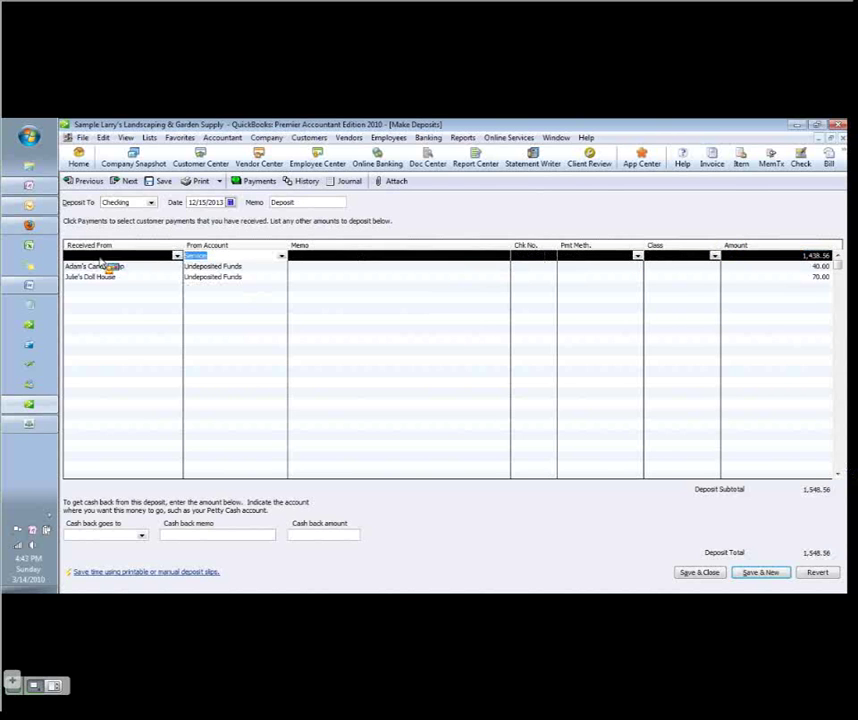
Step: Compare the Service line's source account with the Adam's Candy Shop line and check for payments awaiting deposit
click(259, 259)
click(241, 265)
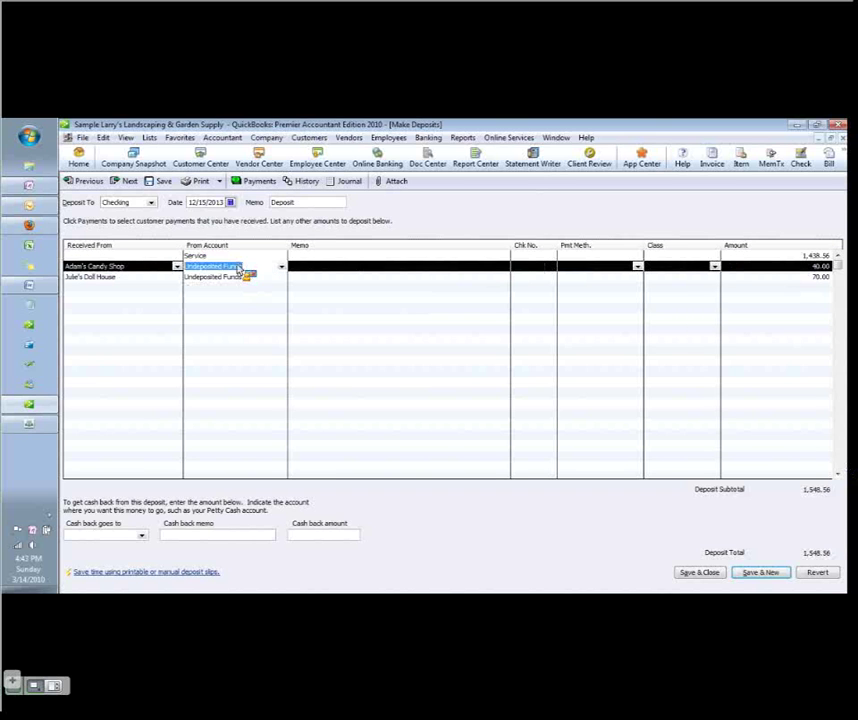
click(241, 256)
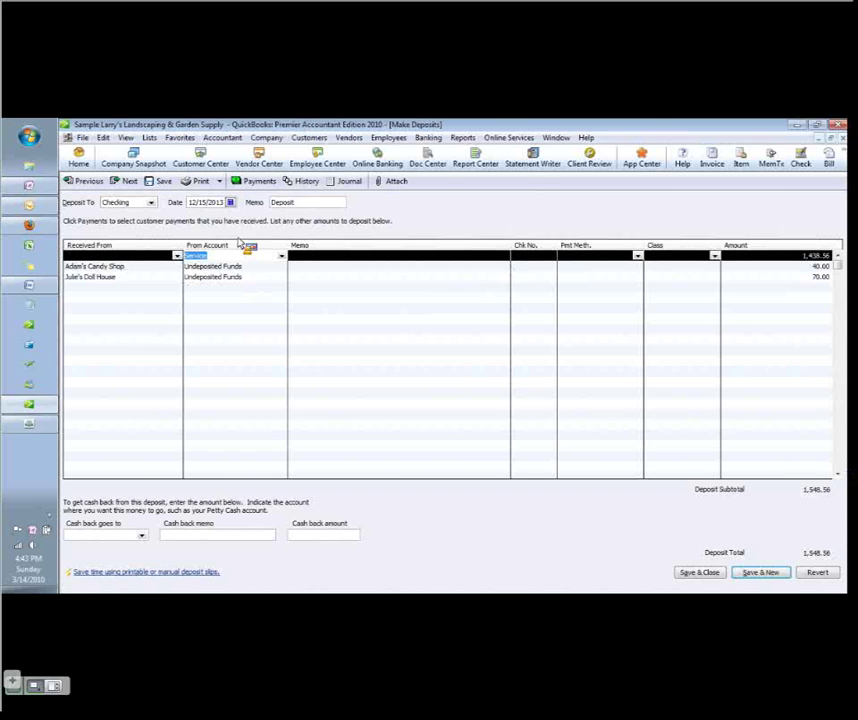
click(260, 182)
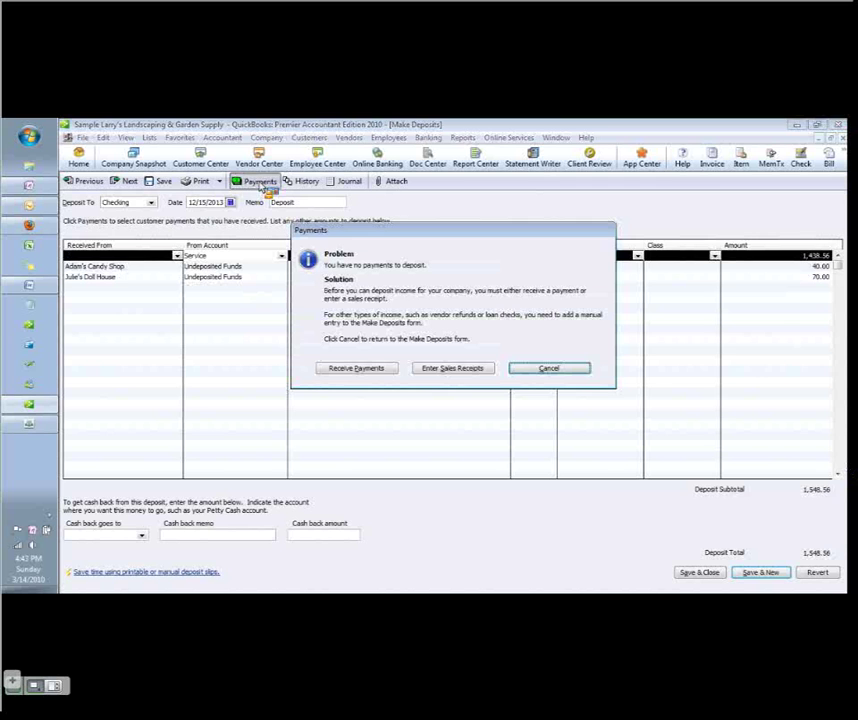
key(Escape)
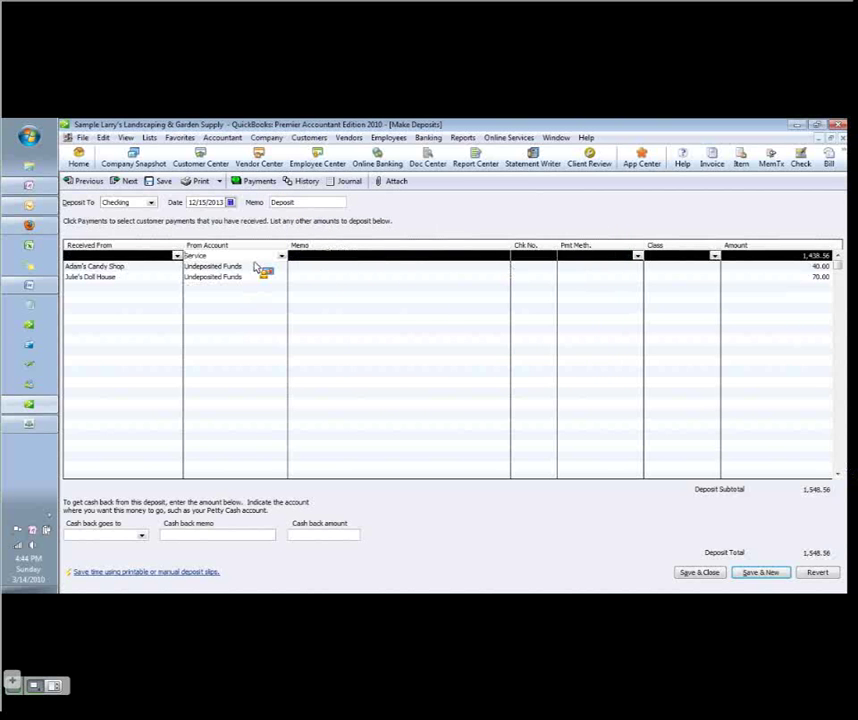
Step: Find the invoice for 1,438.56 and receive a 1,438.56 payment against it by check, with check number 1234
key(alt+Tab)
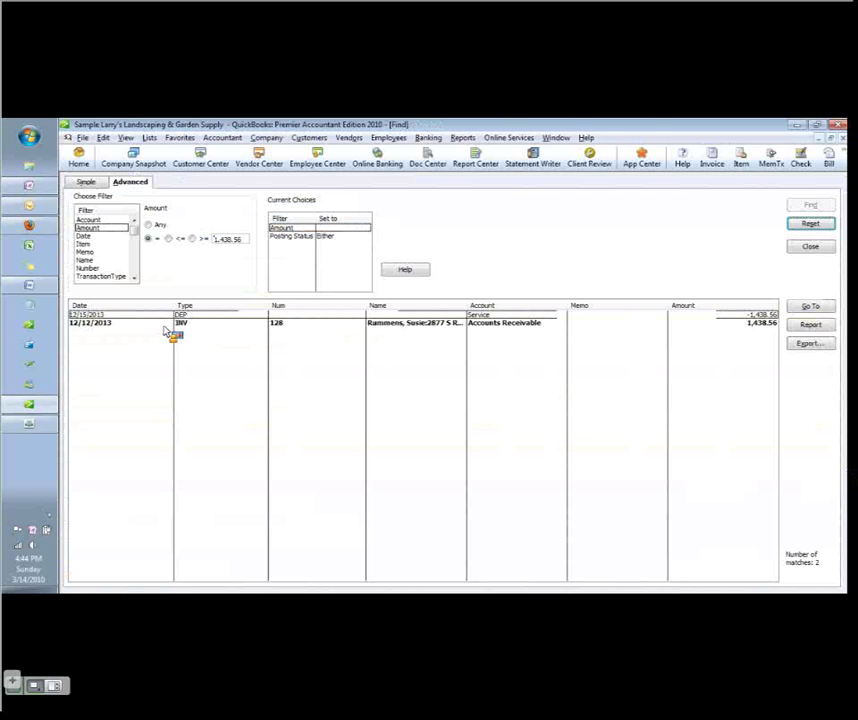
double_click(172, 325)
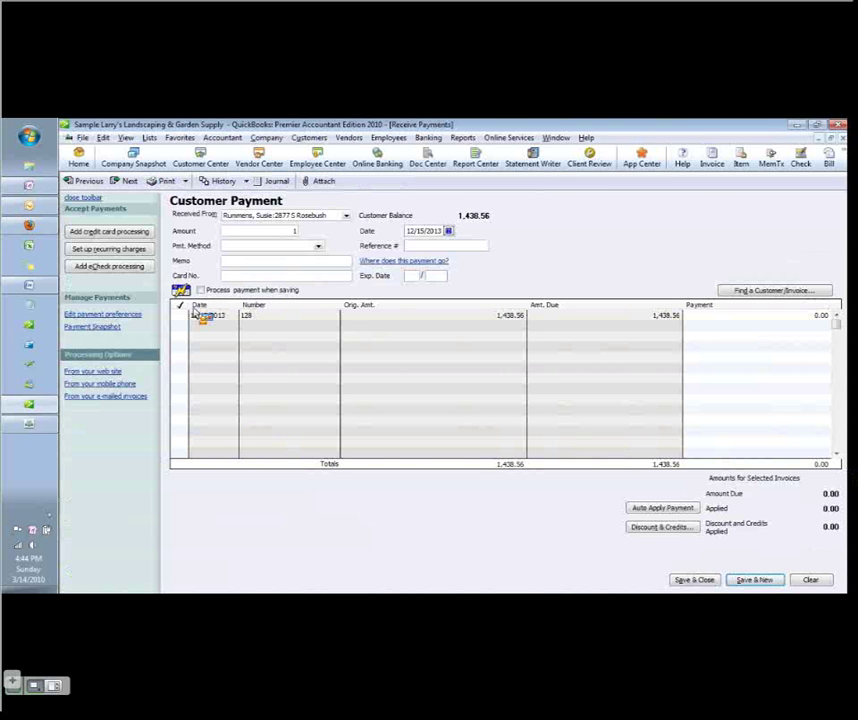
text(438.56)
key(Tab)
key(Tab)
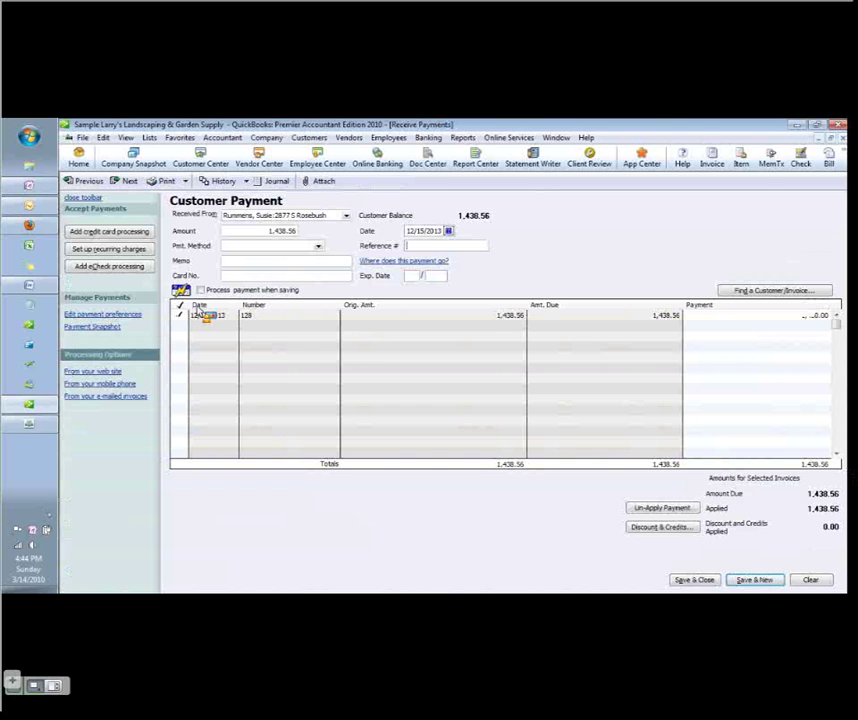
click(270, 245)
click(240, 276)
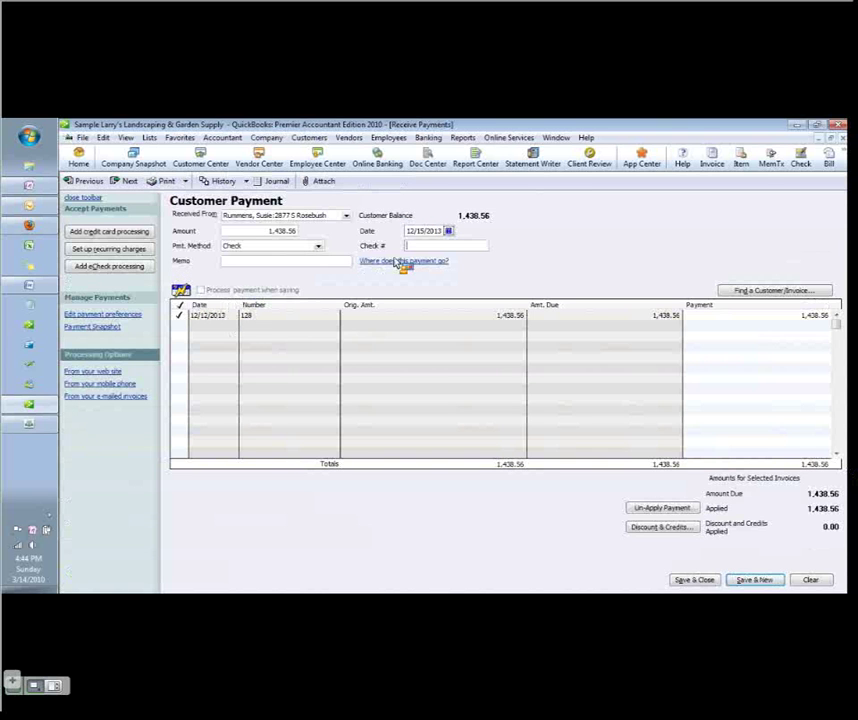
text(1234)
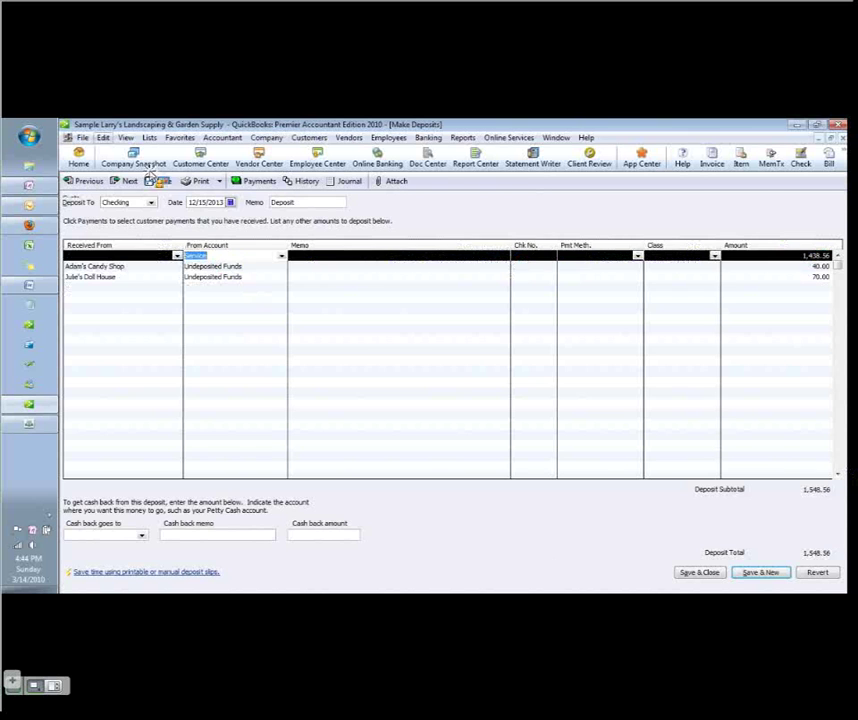
Step: Replace the deposit's Service line with the 1,438.56 check payment awaiting deposit, and widen the Received From column
click(103, 137)
click(140, 243)
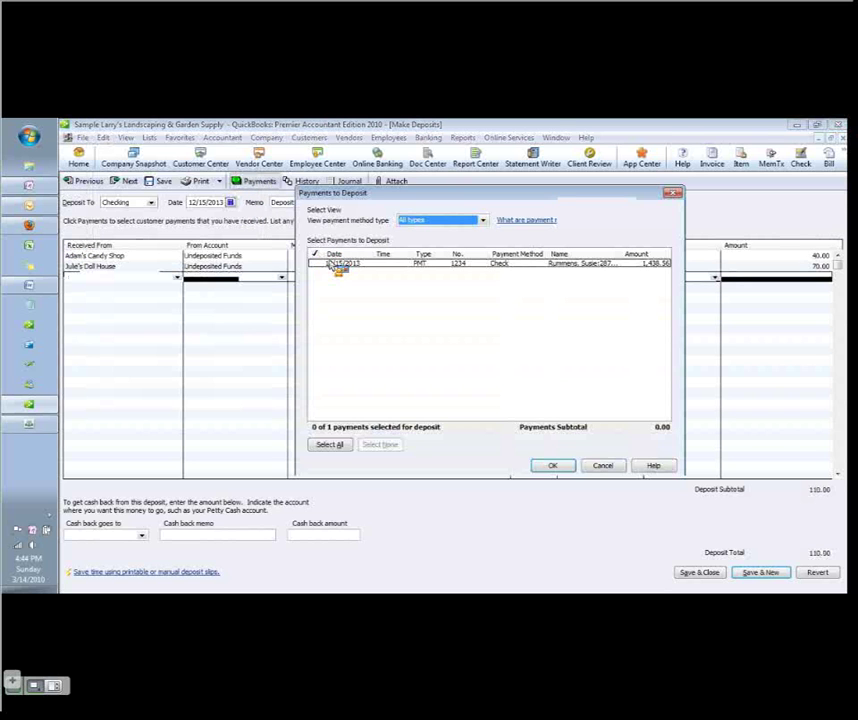
click(337, 265)
click(552, 465)
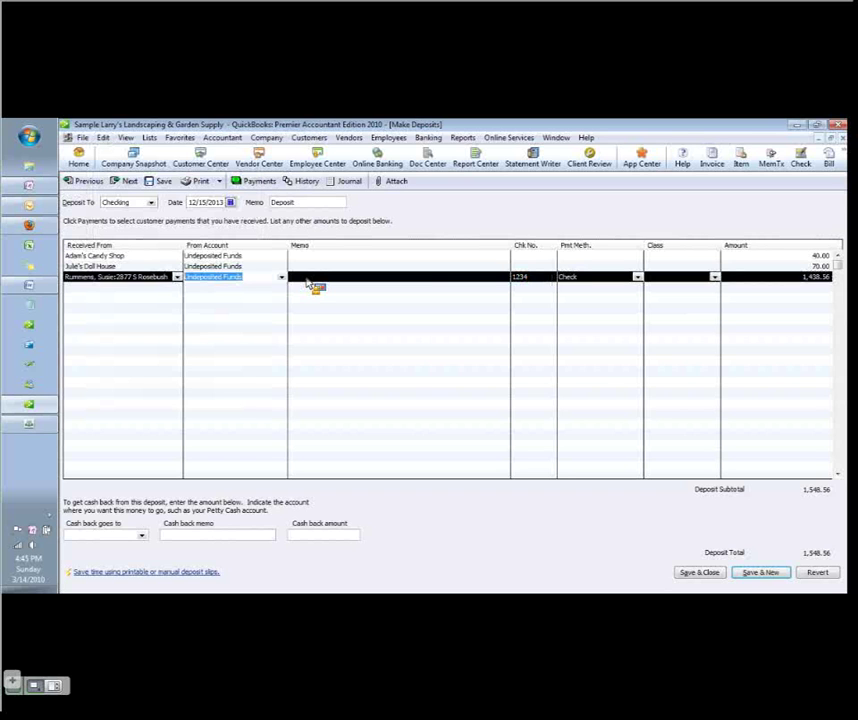
drag(310, 285, 270, 281)
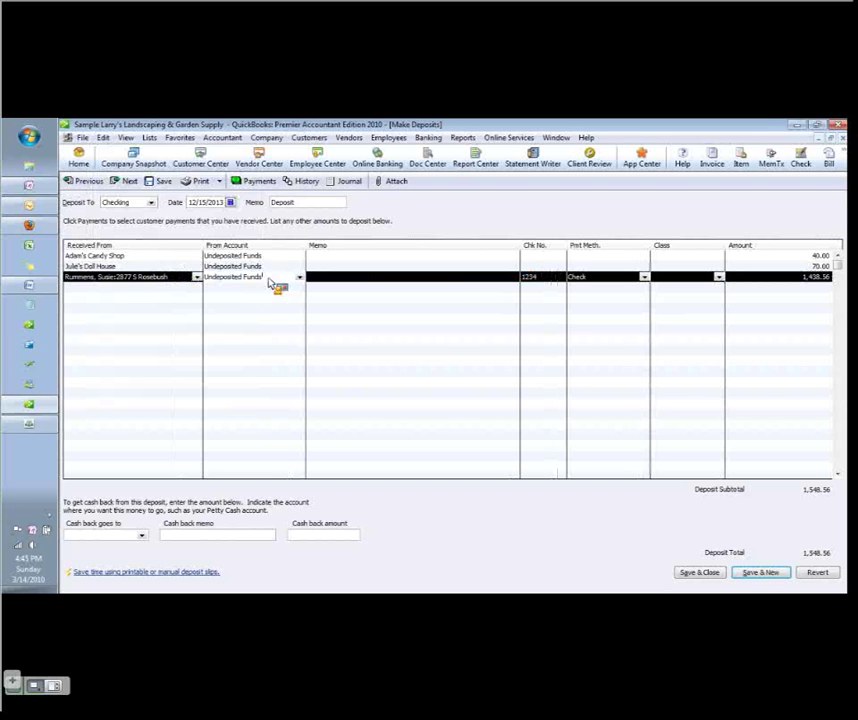
drag(268, 280, 268, 286)
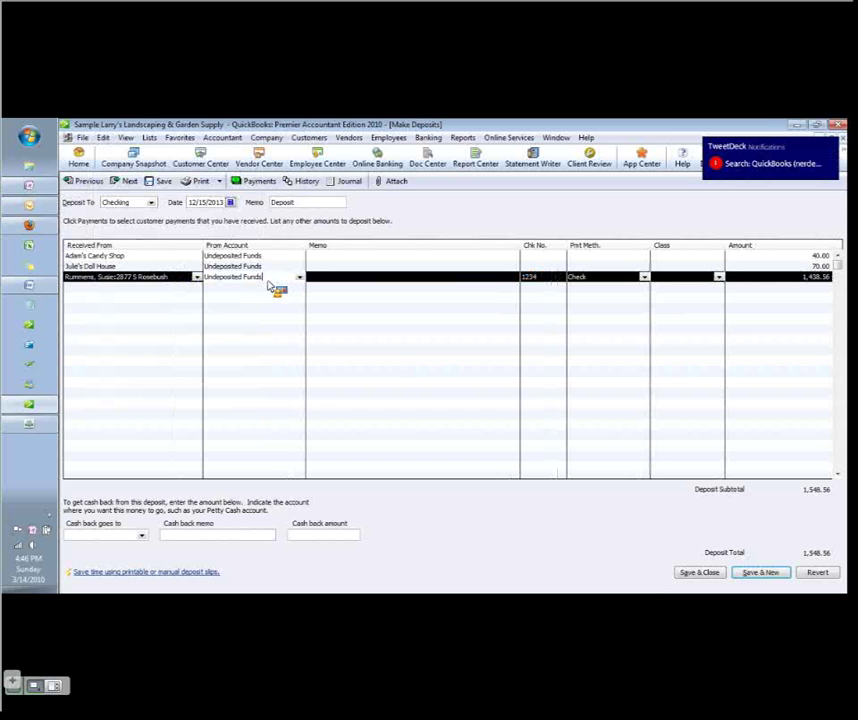
Step: Close the 1,548.56 deposit, recording its changes and dismissing the Client Data Review notice
key(Escape)
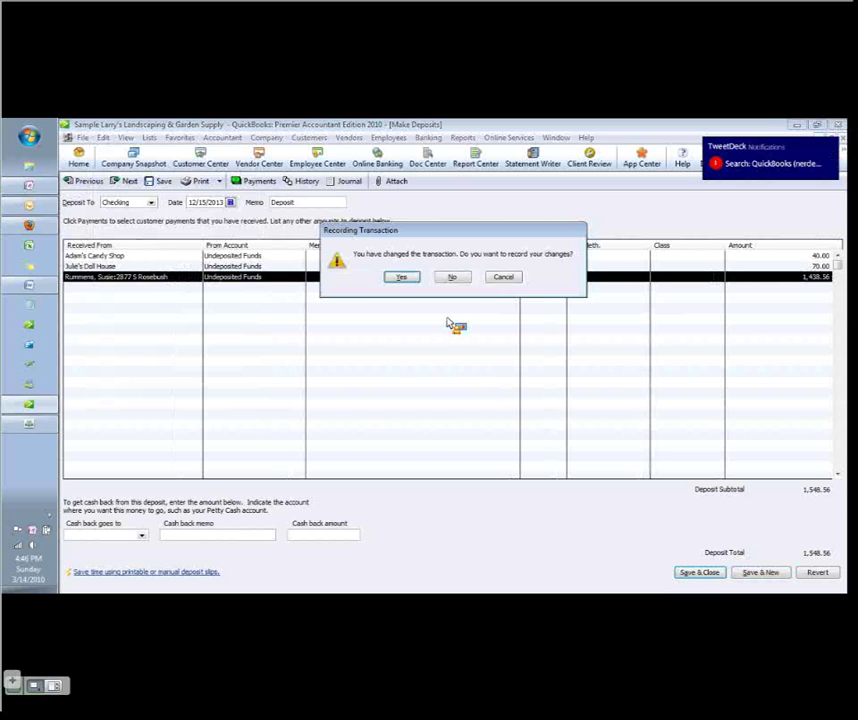
key(Return)
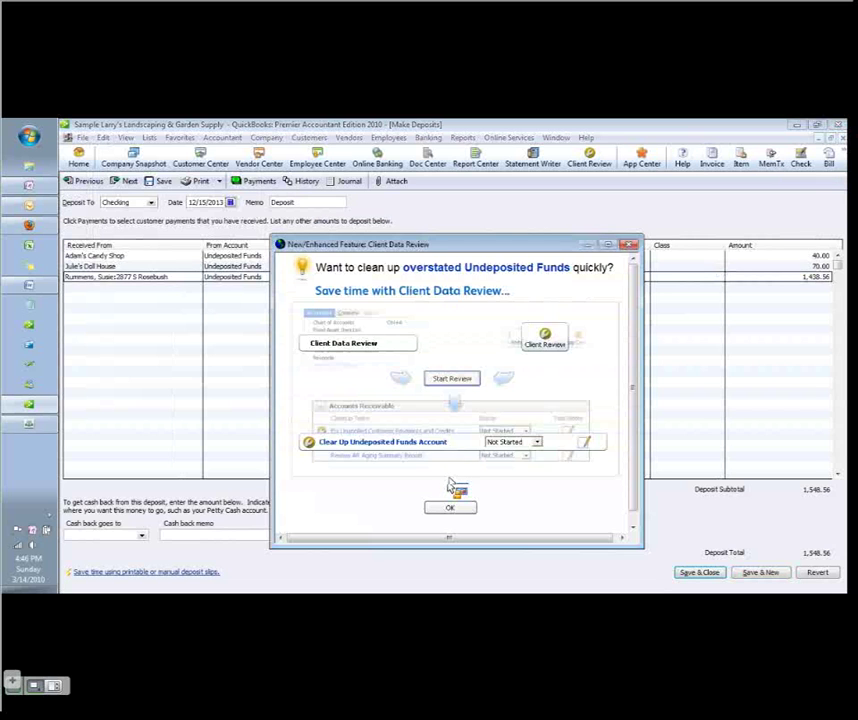
click(445, 508)
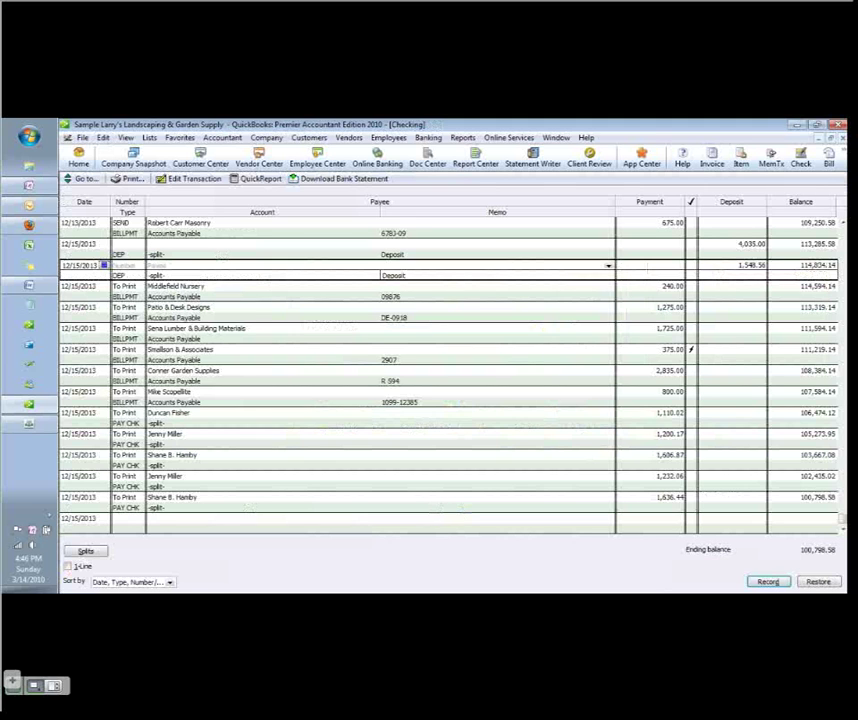
click(29, 424)
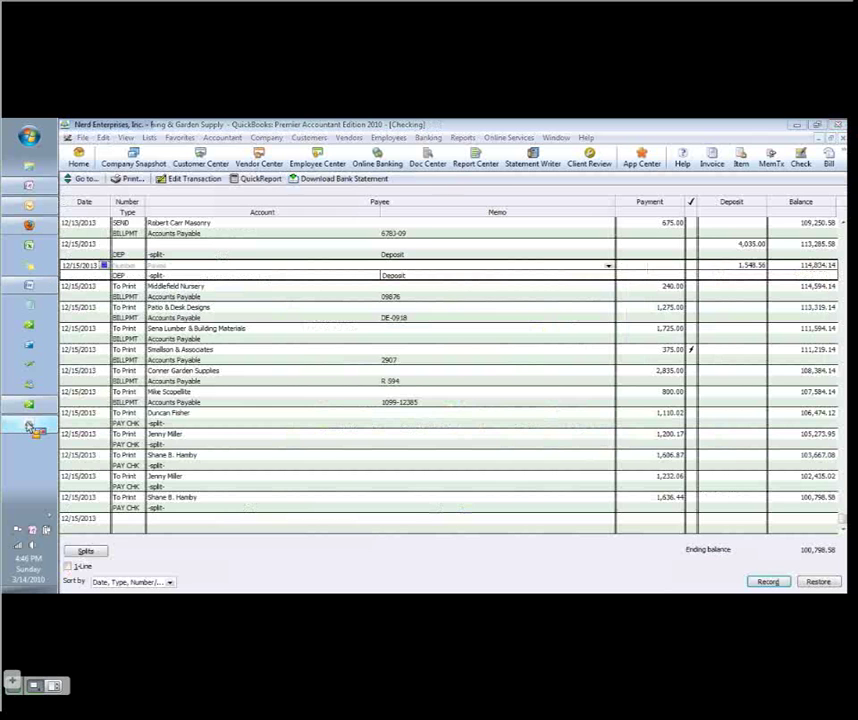